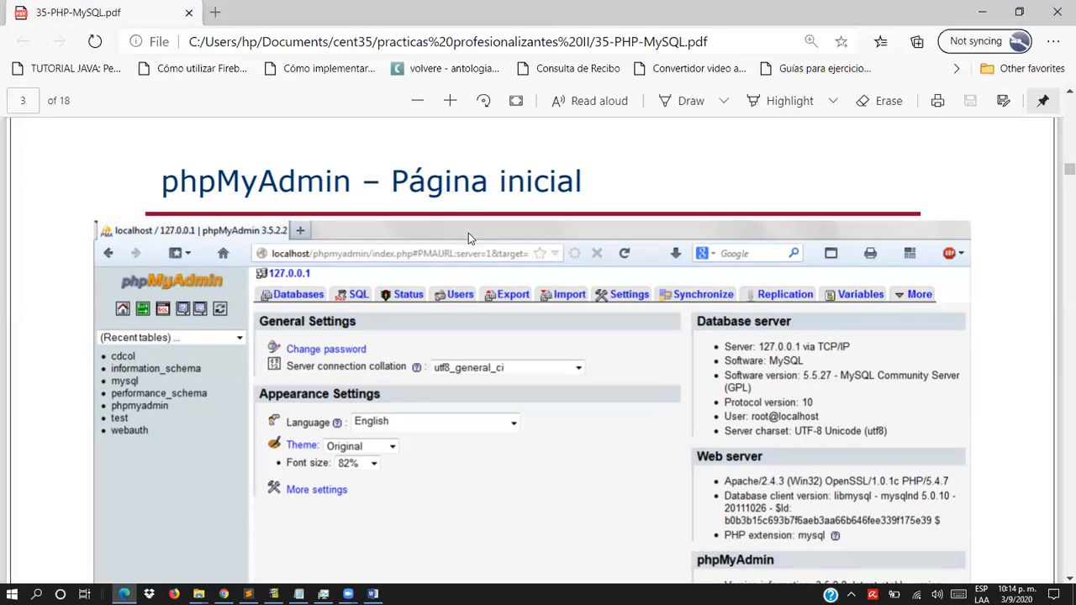
- Open the XAMPP Control Panel and start the Apache and MySQL modules
{"action": "key", "text": "super"}
{"action": "type", "text": "x"}
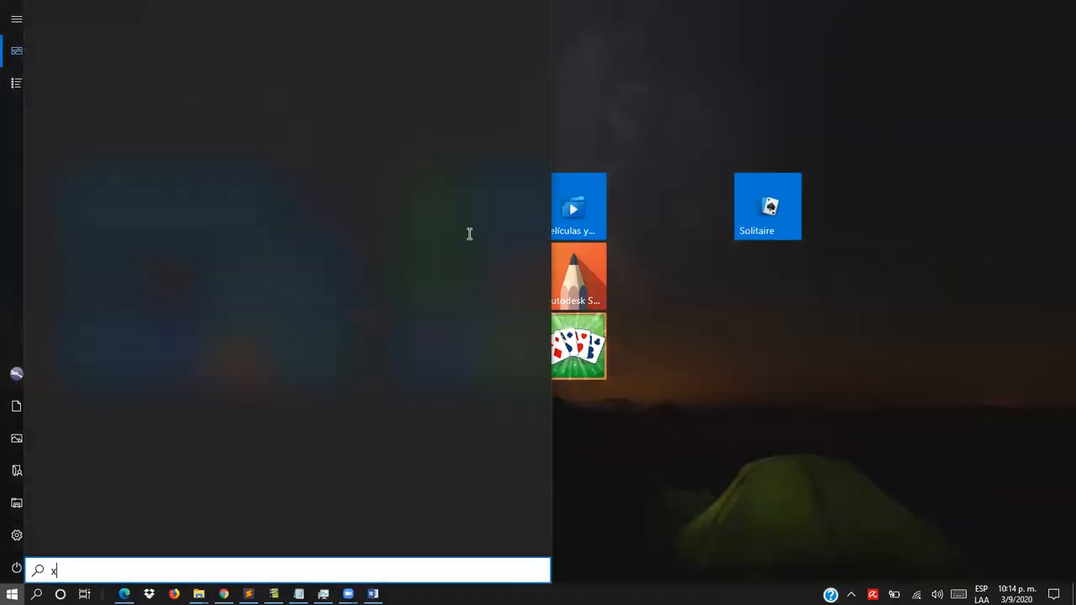
{"action": "type", "text": "am"}
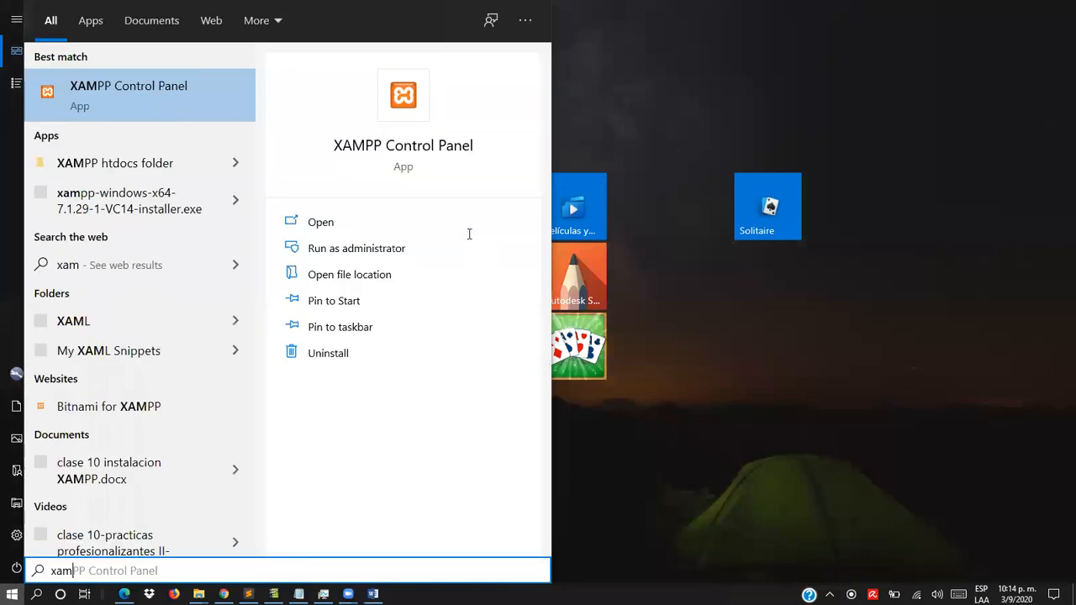
{"action": "left_click", "coordinate": [146, 96]}
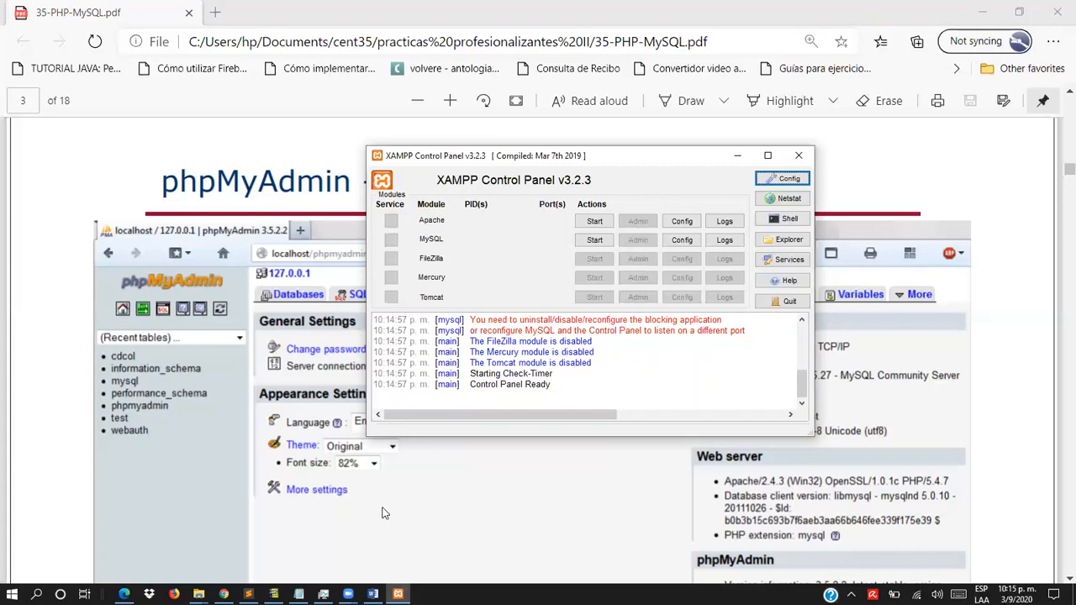
{"action": "left_click", "coordinate": [595, 222]}
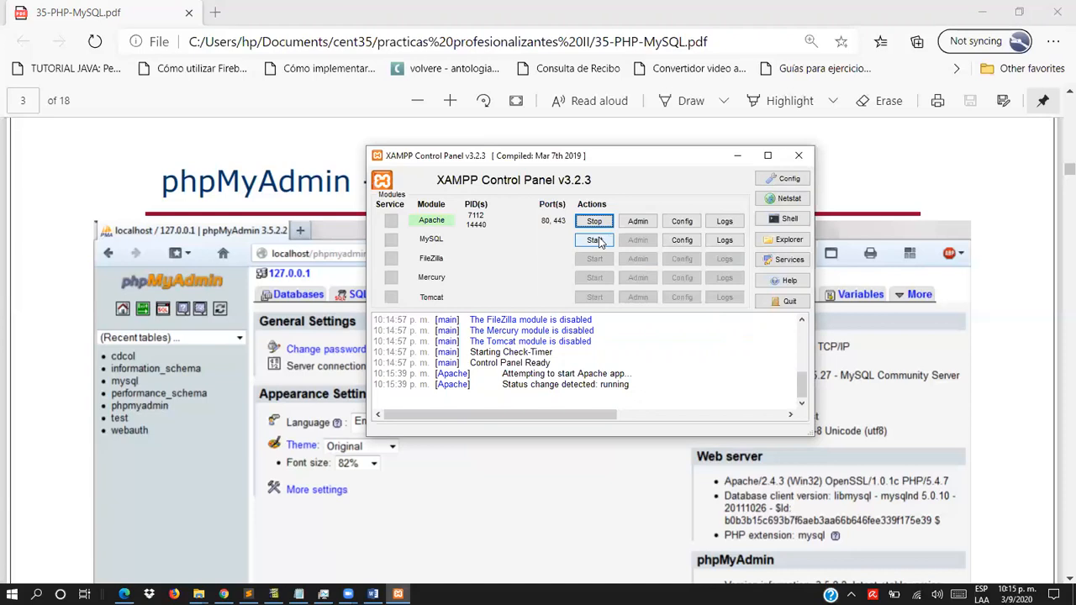
{"action": "left_click", "coordinate": [595, 241]}
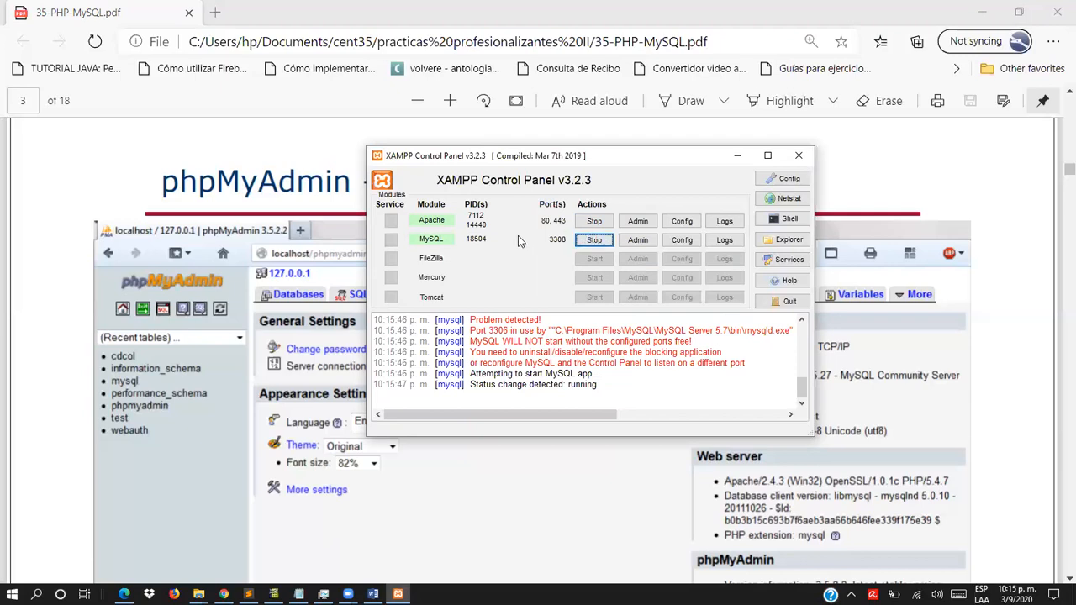
- Open phpMyAdmin through the MySQL module's administration page and log in as root with the account password
{"action": "left_click", "coordinate": [638, 241]}
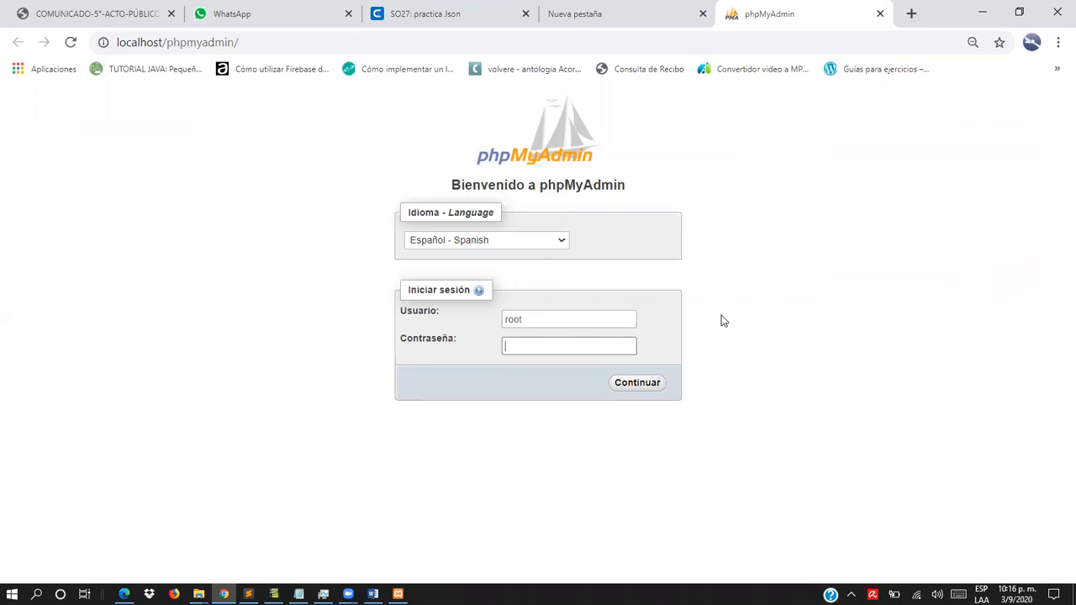
{"action": "type", "text": "12345678"}
{"action": "key", "text": "Return"}
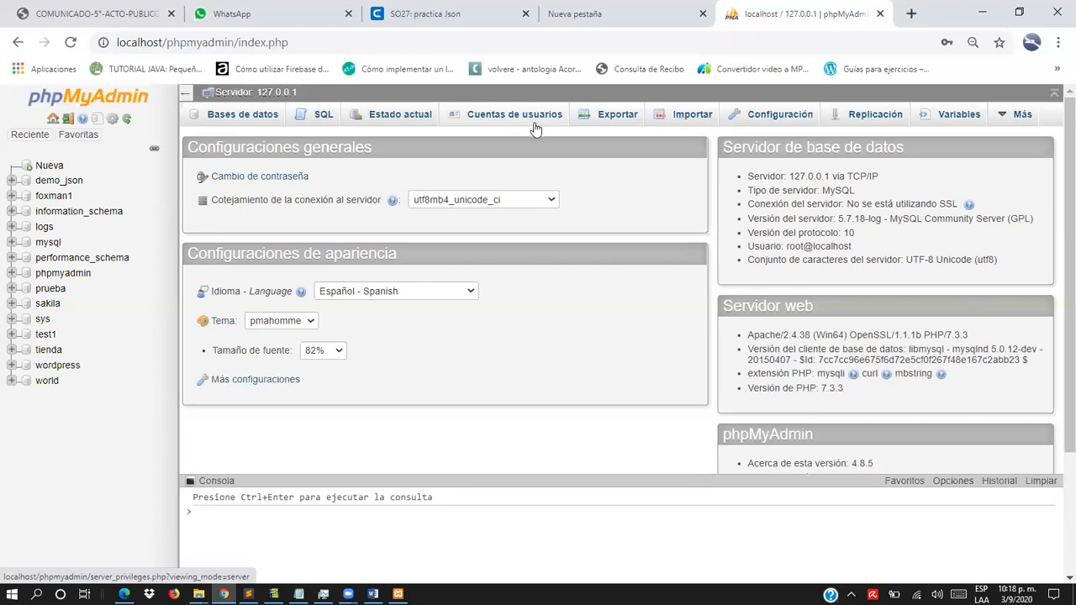
- Open the form for adding a new account from the user accounts overview
{"action": "left_click", "coordinate": [516, 121]}
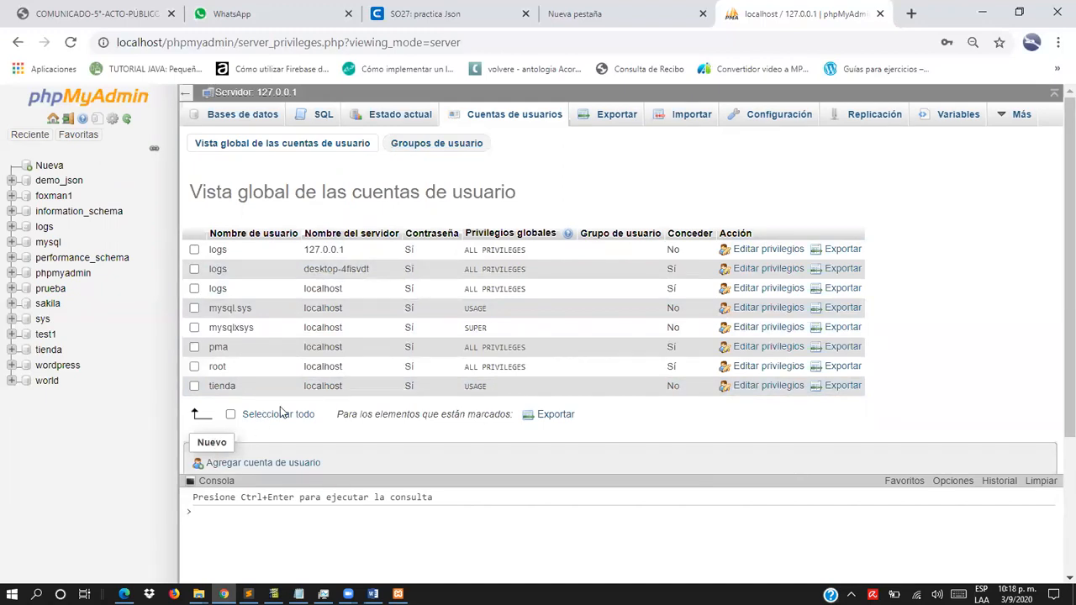
{"action": "left_click_drag", "start_coordinate": [1057, 270], "coordinate": [1057, 351]}
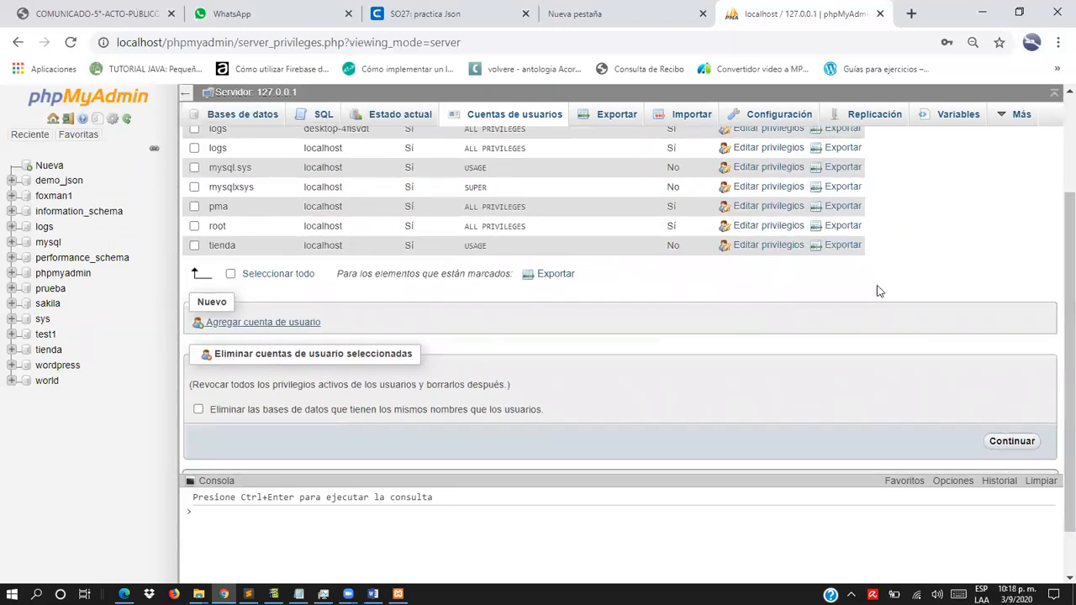
{"action": "left_click", "coordinate": [250, 322]}
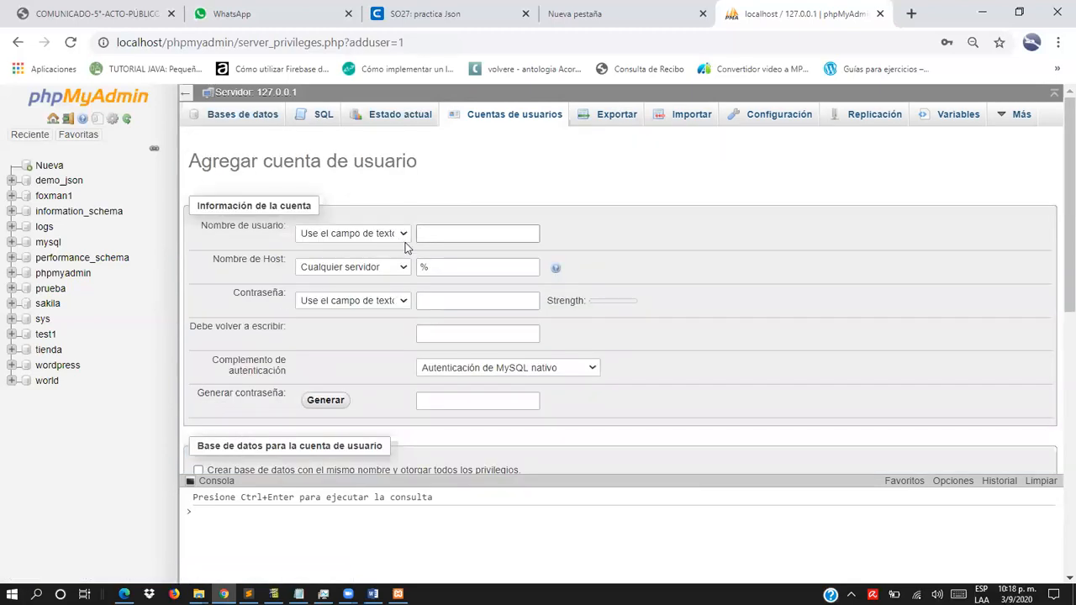
- Name the new account prueba and set its host to Local
{"action": "type", "text": "prueba"}
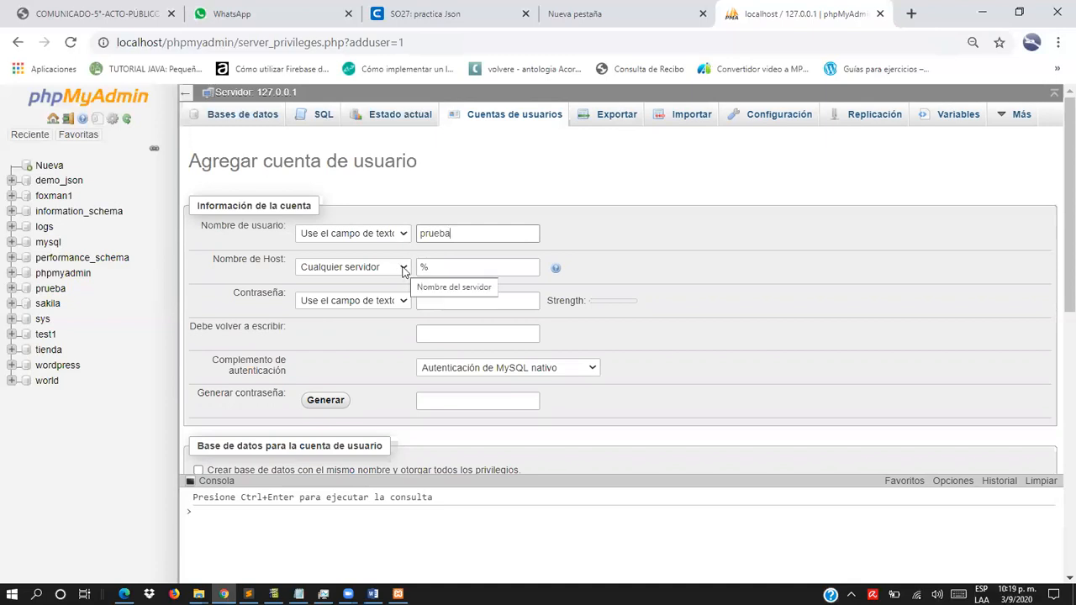
{"action": "left_click", "coordinate": [404, 269]}
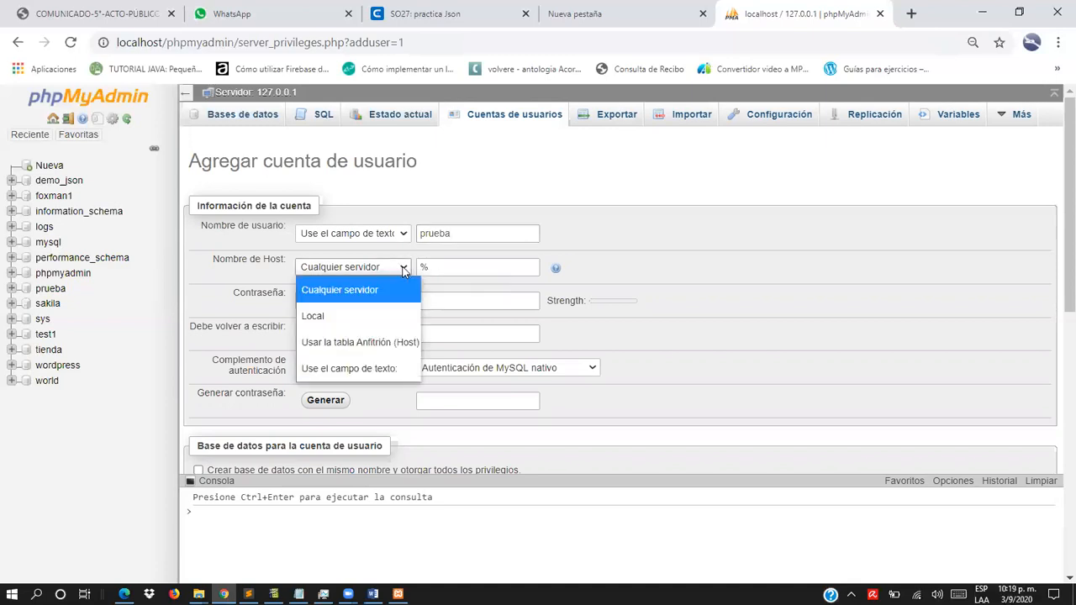
{"action": "left_click", "coordinate": [347, 314]}
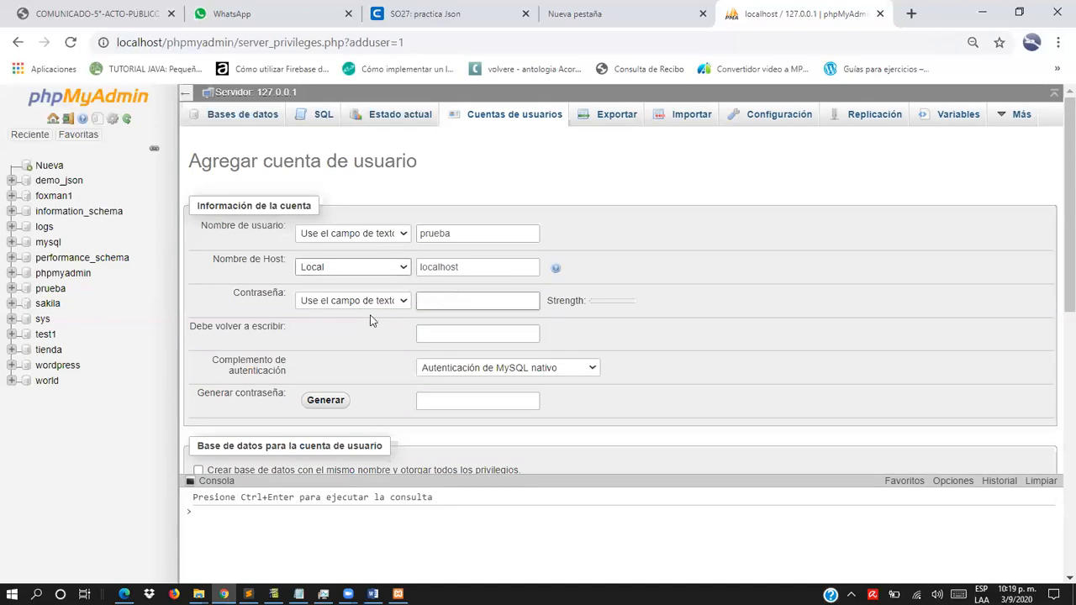
- Enter the new account's password and repeat it in the confirmation field
{"action": "left_click", "coordinate": [441, 300]}
{"action": "type", "text": "12345"}
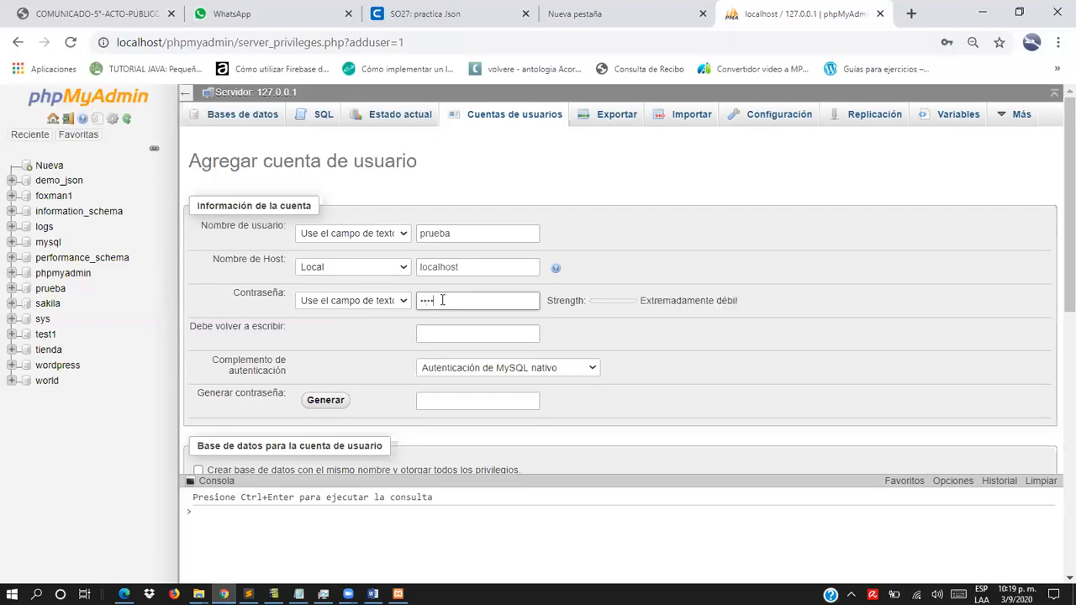
{"action": "type", "text": "6"}
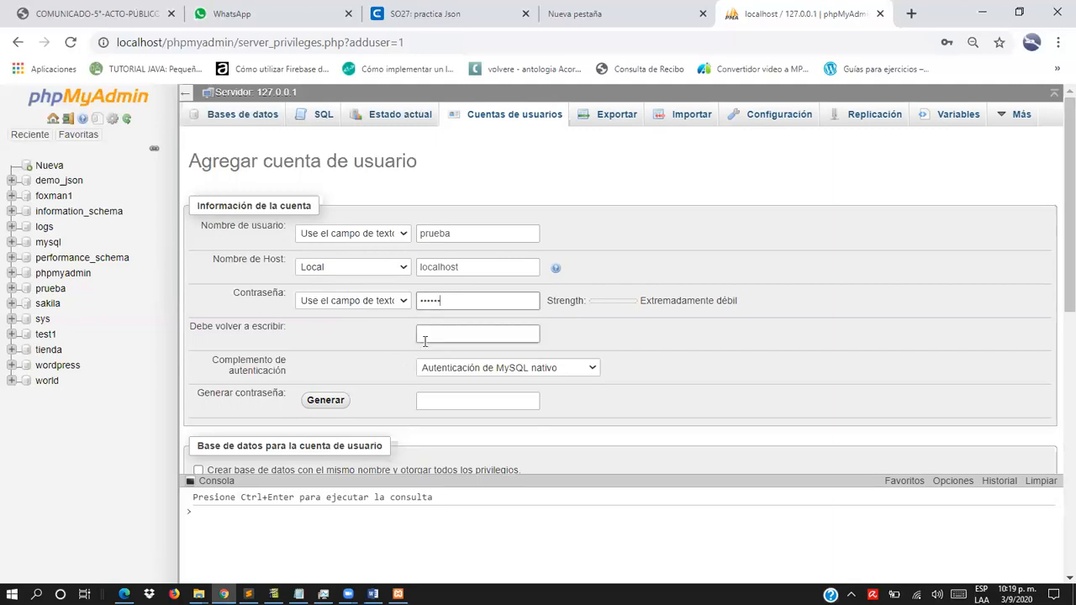
{"action": "left_click", "coordinate": [440, 333]}
{"action": "type", "text": "••••••"}
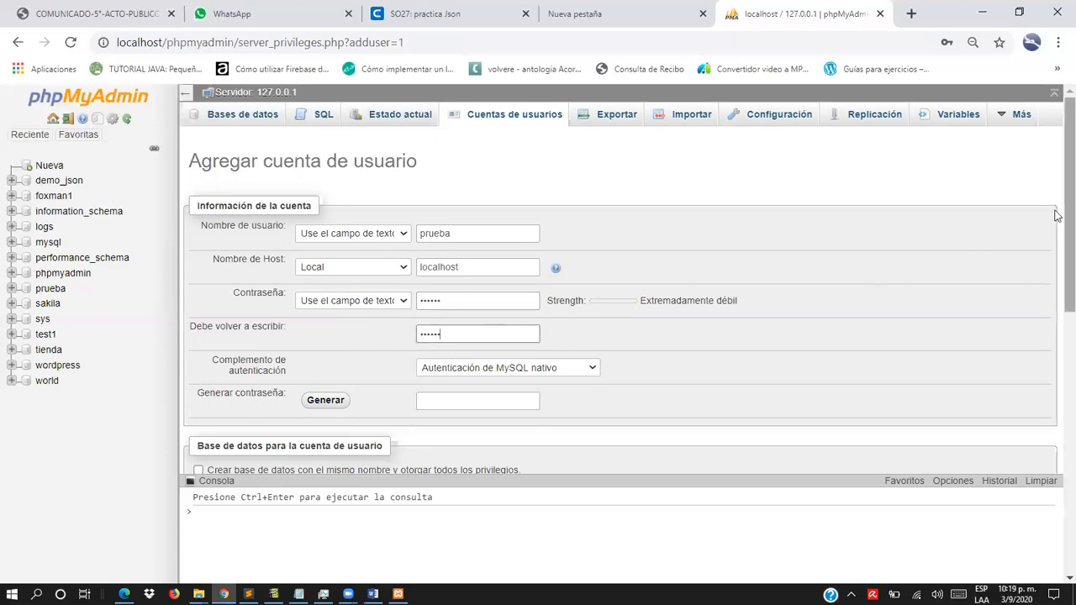
- Choose to create a database of the same name with all privileges granted, create the account, and dismiss the browser's password warning
{"action": "left_click_drag", "start_coordinate": [1056, 209], "coordinate": [1057, 257]}
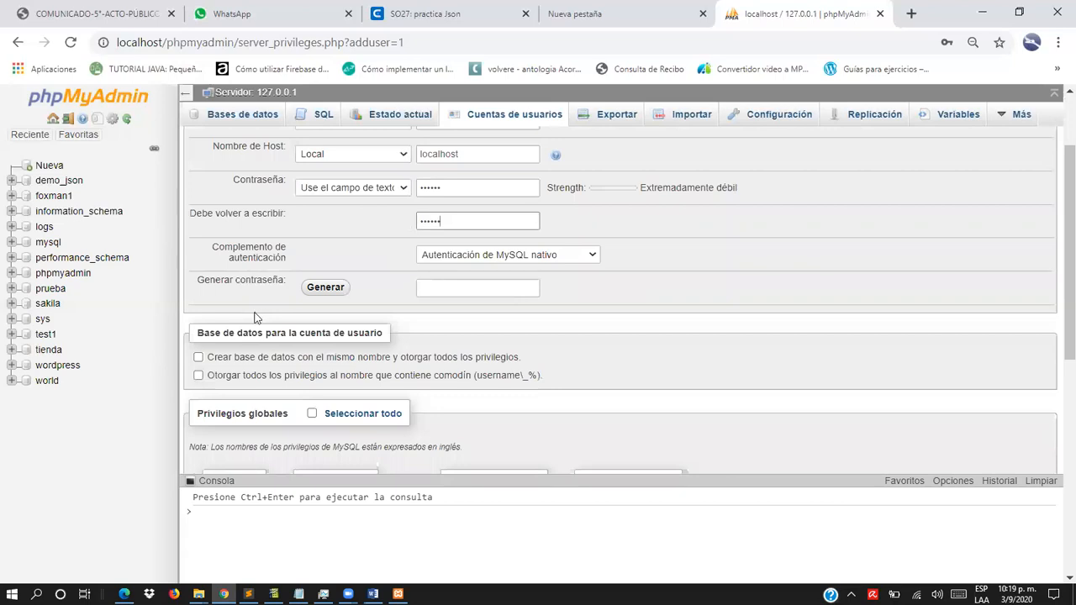
{"action": "left_click", "coordinate": [198, 358]}
{"action": "left_click_drag", "start_coordinate": [1056, 220], "coordinate": [1057, 285]}
{"action": "left_click_drag", "start_coordinate": [1056, 289], "coordinate": [1056, 322]}
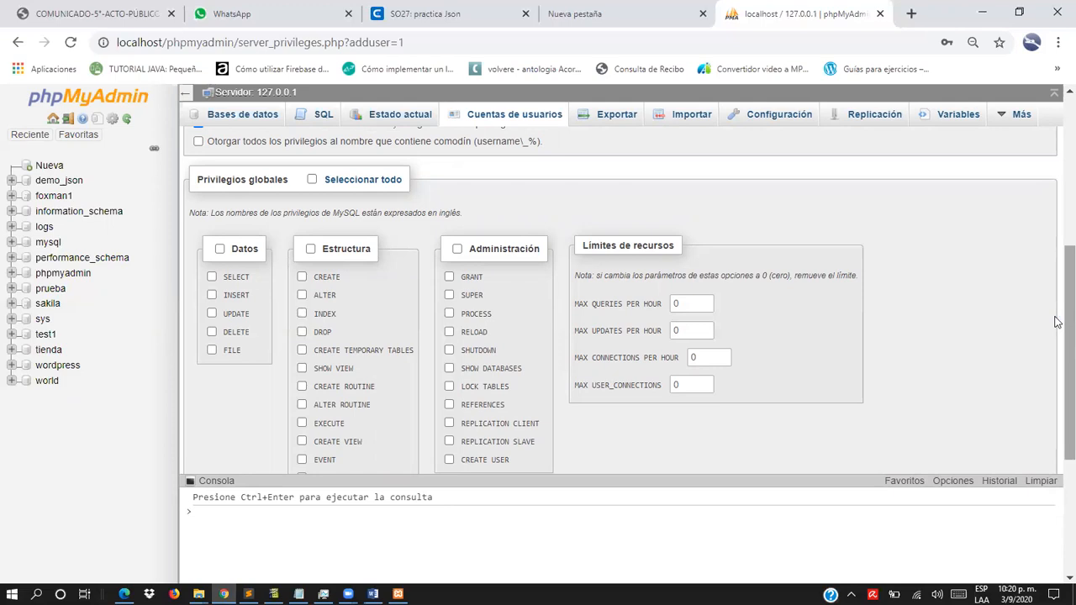
{"action": "left_click_drag", "start_coordinate": [1056, 320], "coordinate": [1056, 412]}
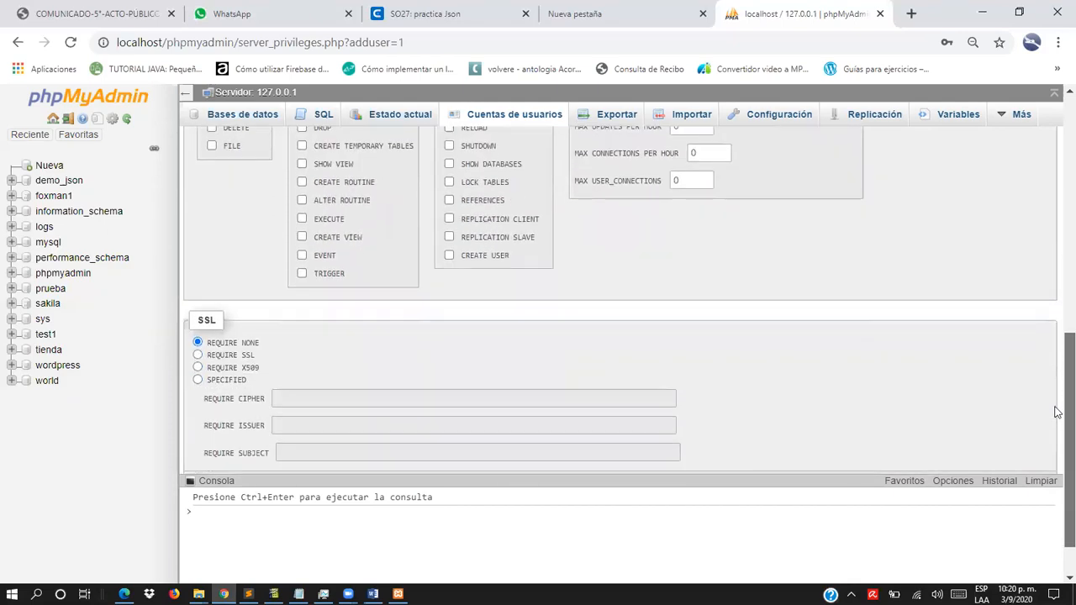
{"action": "scroll", "coordinate": [1056, 416], "scroll_direction": "down", "scroll_amount": 1}
{"action": "scroll", "coordinate": [1056, 437], "scroll_direction": "down", "scroll_amount": 1}
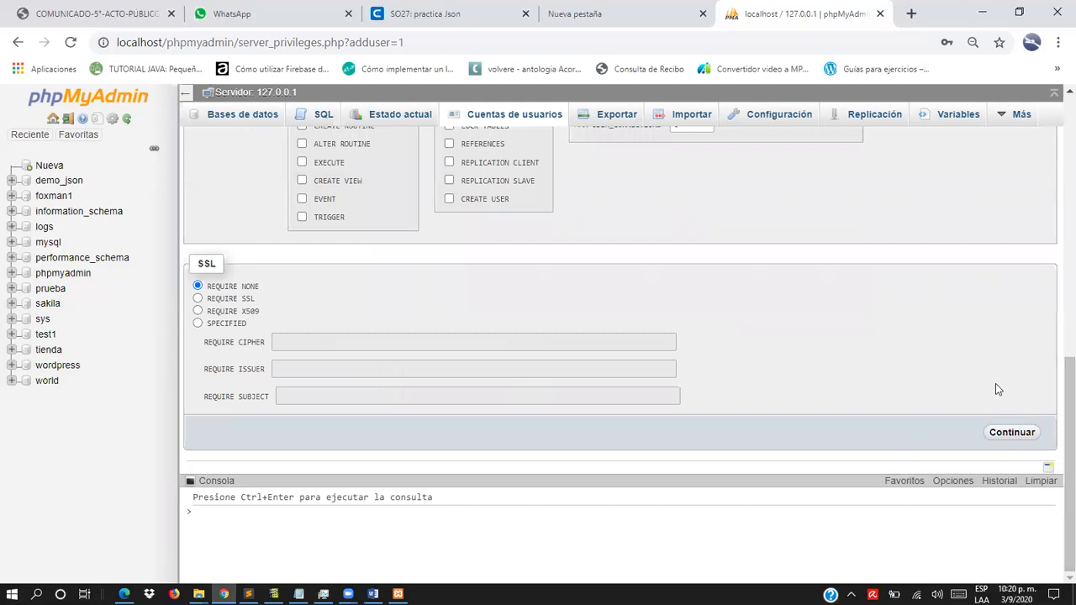
{"action": "left_click", "coordinate": [1011, 432]}
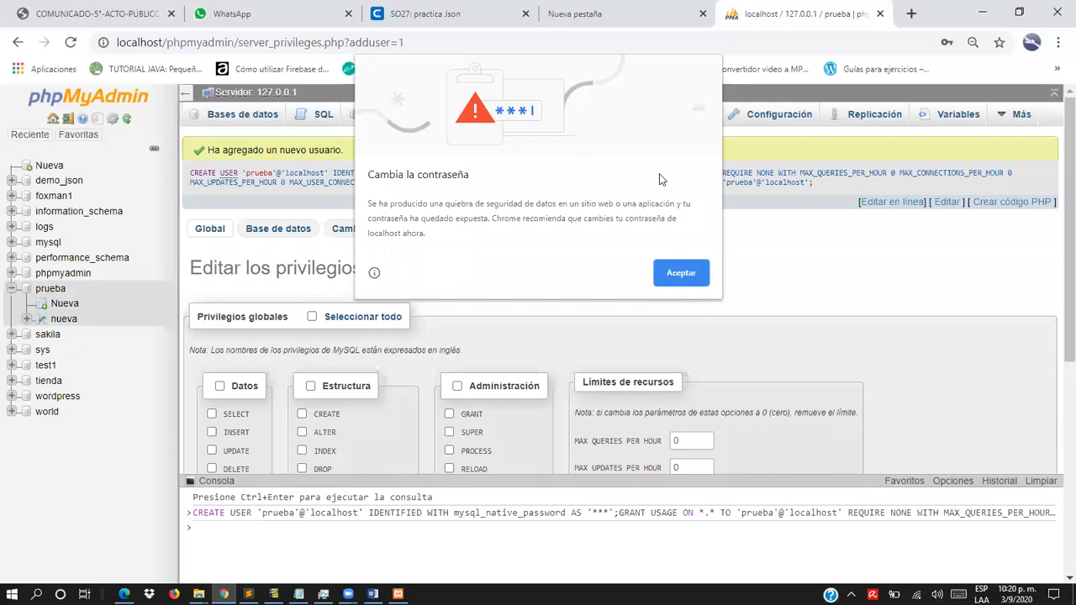
{"action": "left_click", "coordinate": [679, 273]}
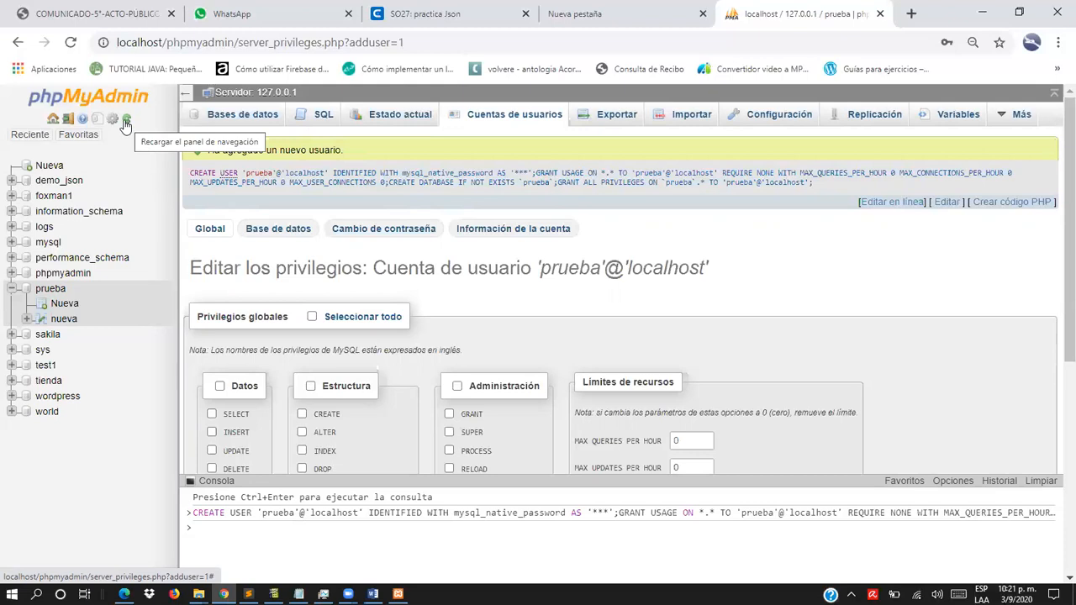
- Return to the phpMyAdmin home page and log out of the root session
{"action": "left_click", "coordinate": [60, 137]}
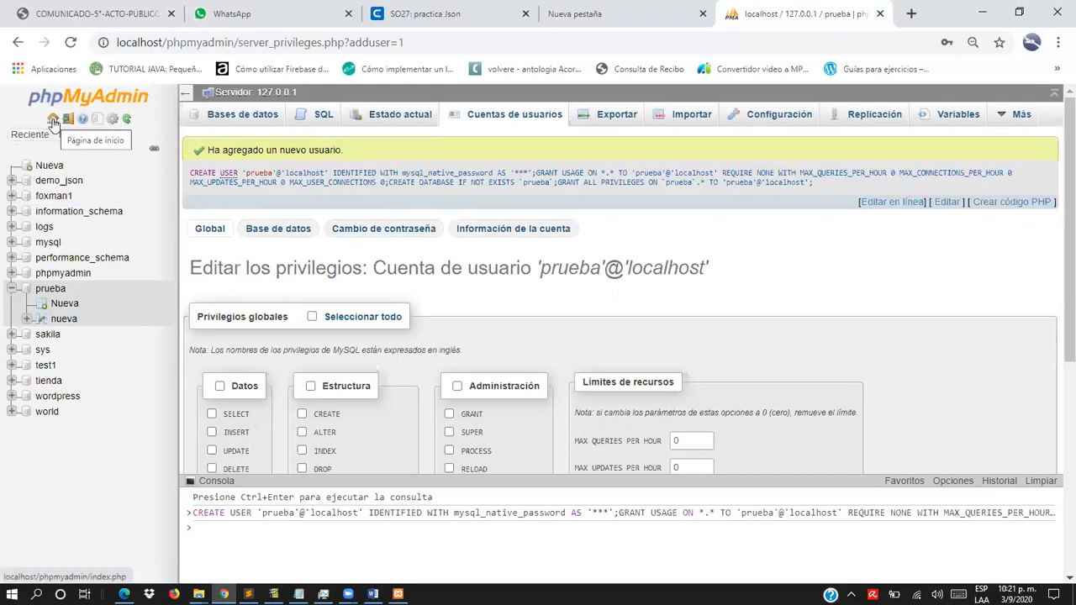
{"action": "left_click", "coordinate": [53, 123]}
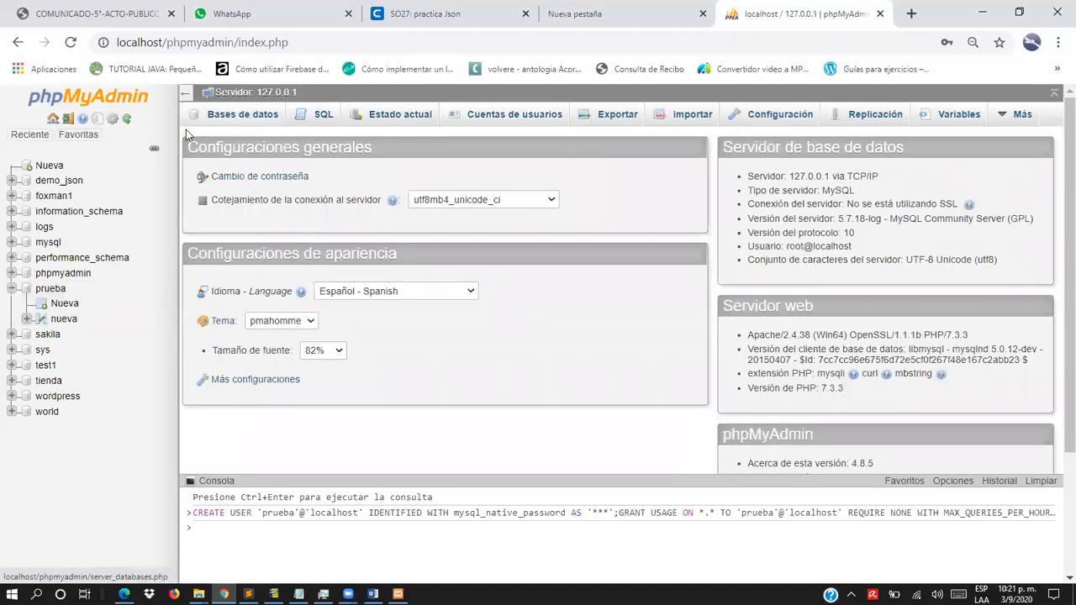
{"action": "left_click", "coordinate": [69, 121]}
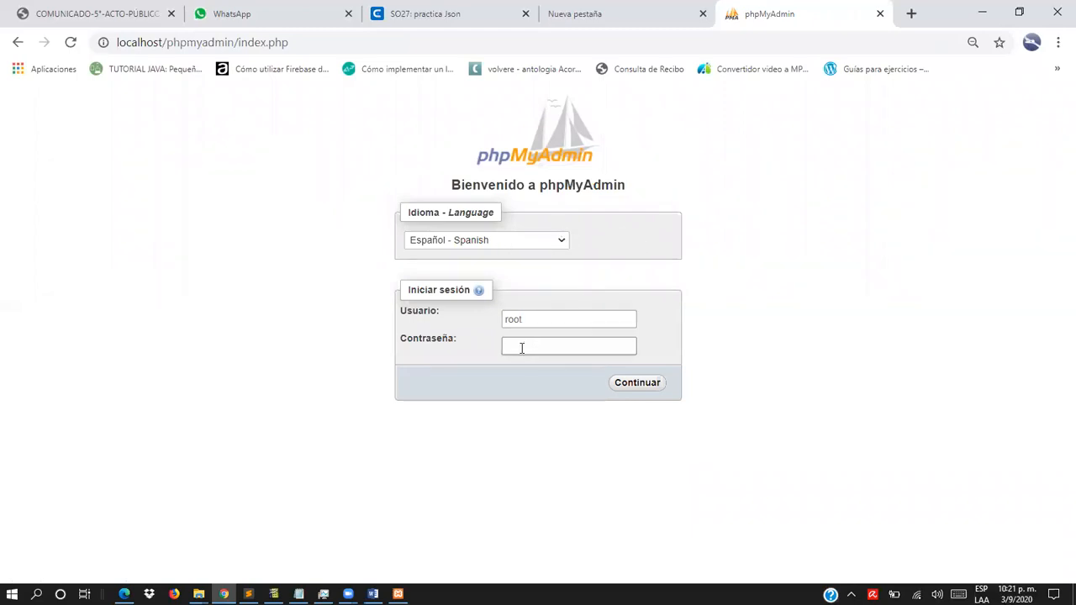
- Log in as prueba with the account password and dismiss the browser's password warning
{"action": "left_click_drag", "start_coordinate": [534, 323], "coordinate": [505, 320]}
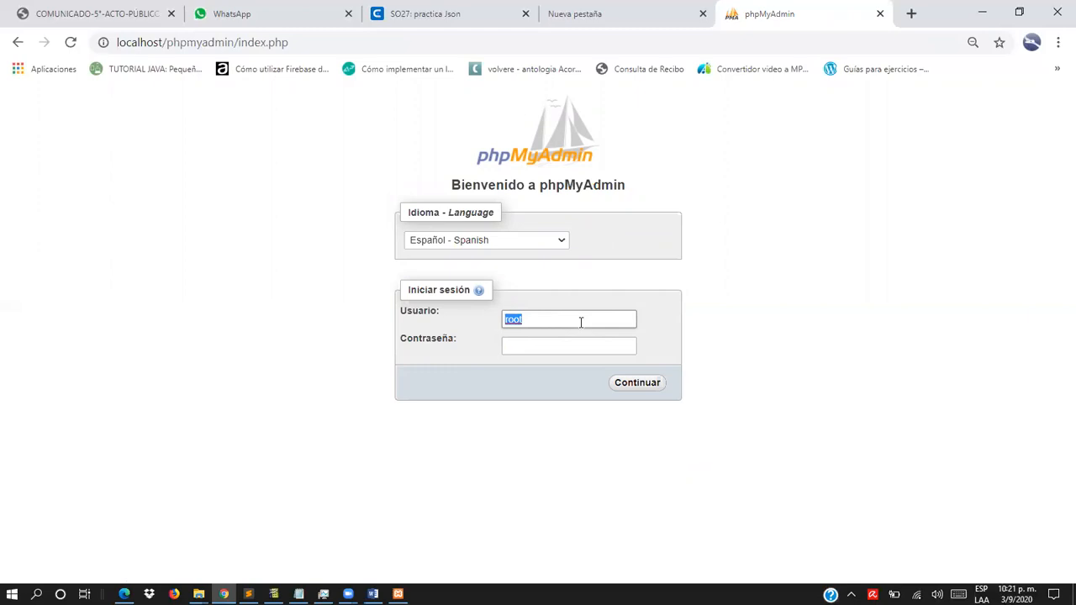
{"action": "type", "text": "prueba"}
{"action": "left_click", "coordinate": [572, 347]}
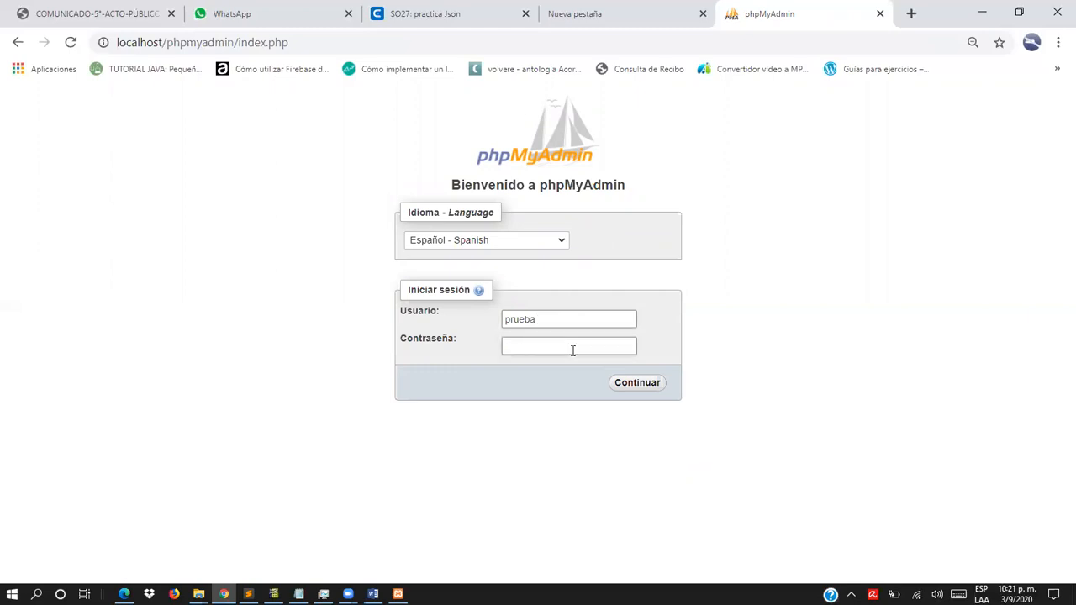
{"action": "type", "text": "••••••"}
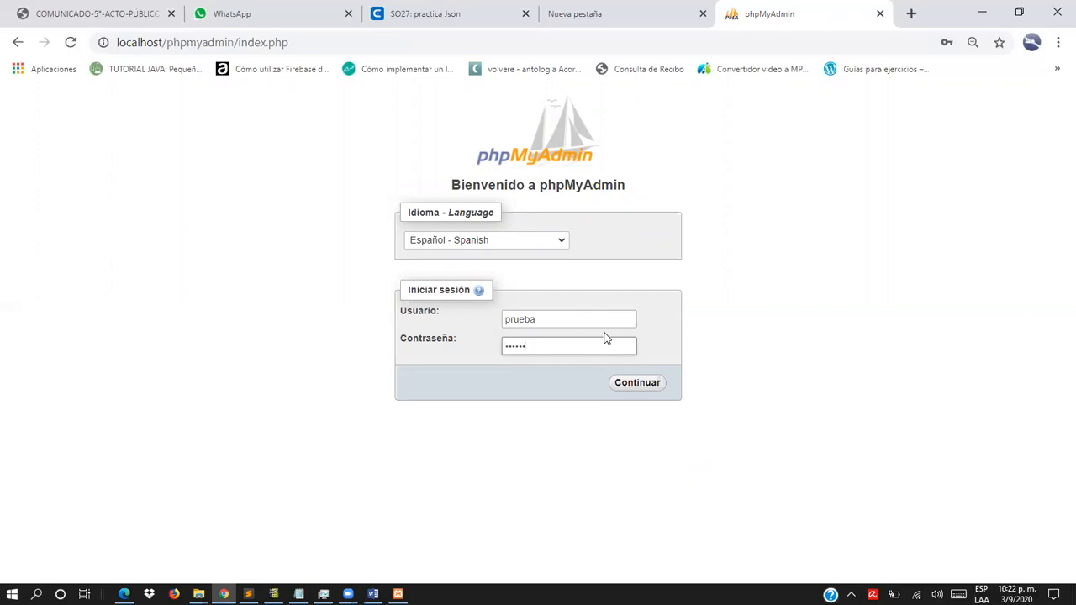
{"action": "left_click", "coordinate": [652, 389]}
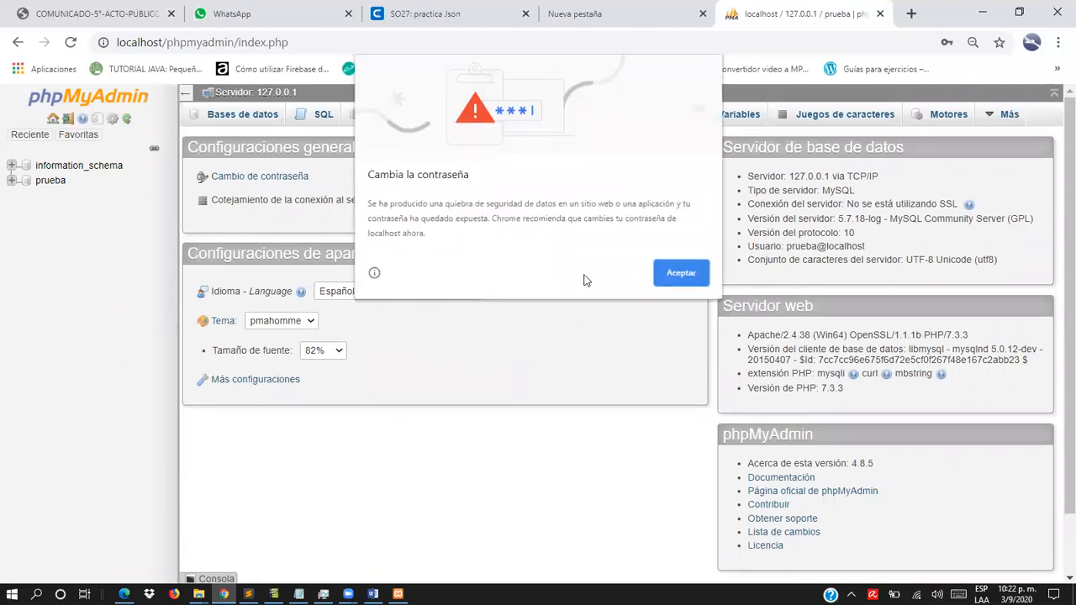
{"action": "left_click", "coordinate": [677, 271]}
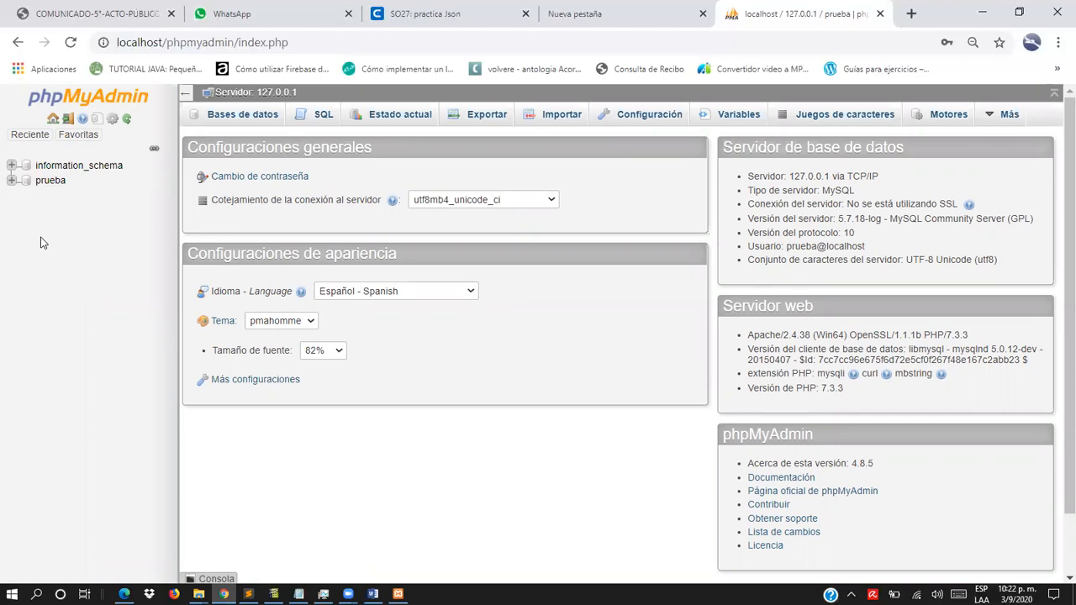
- Open the prueba database and start a new four-column table named usuarios
{"action": "left_click", "coordinate": [12, 182]}
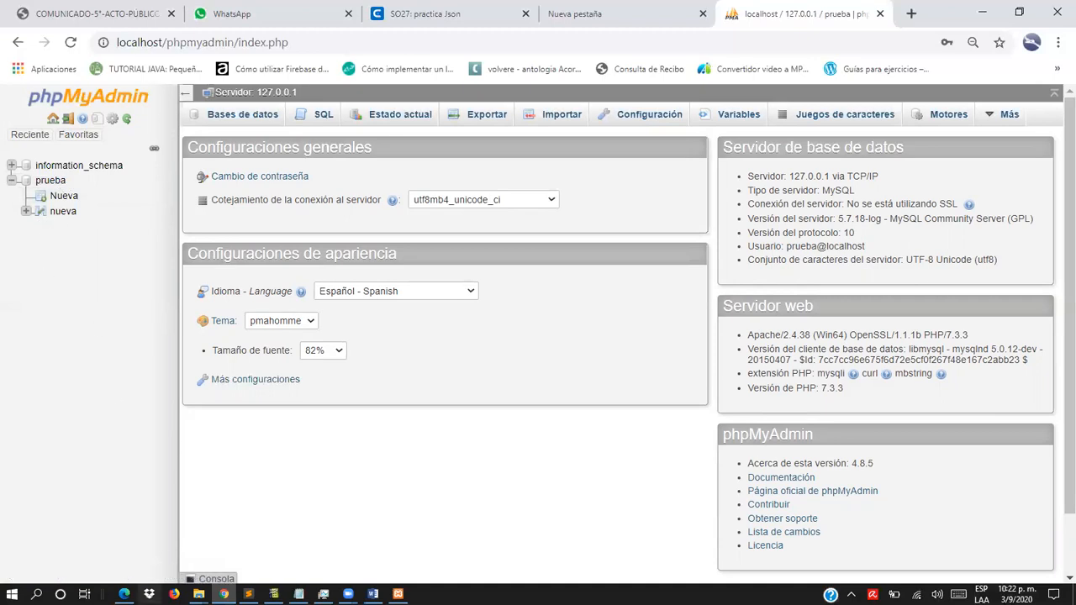
{"action": "mouse_move", "coordinate": [123, 594]}
{"action": "left_click", "coordinate": [50, 181]}
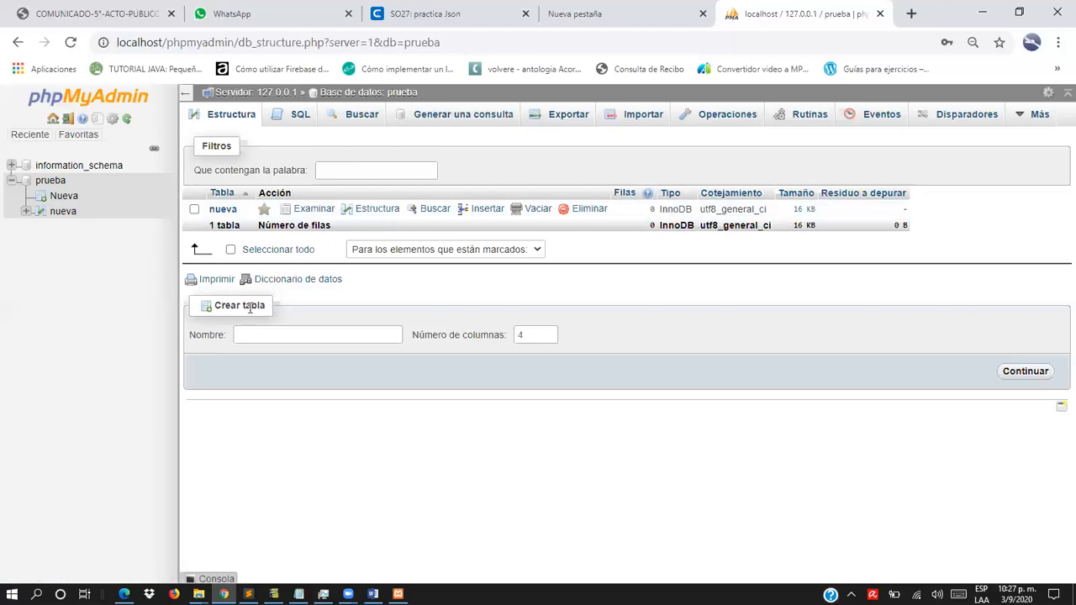
{"action": "left_click", "coordinate": [268, 335]}
{"action": "type", "text": "usuarios"}
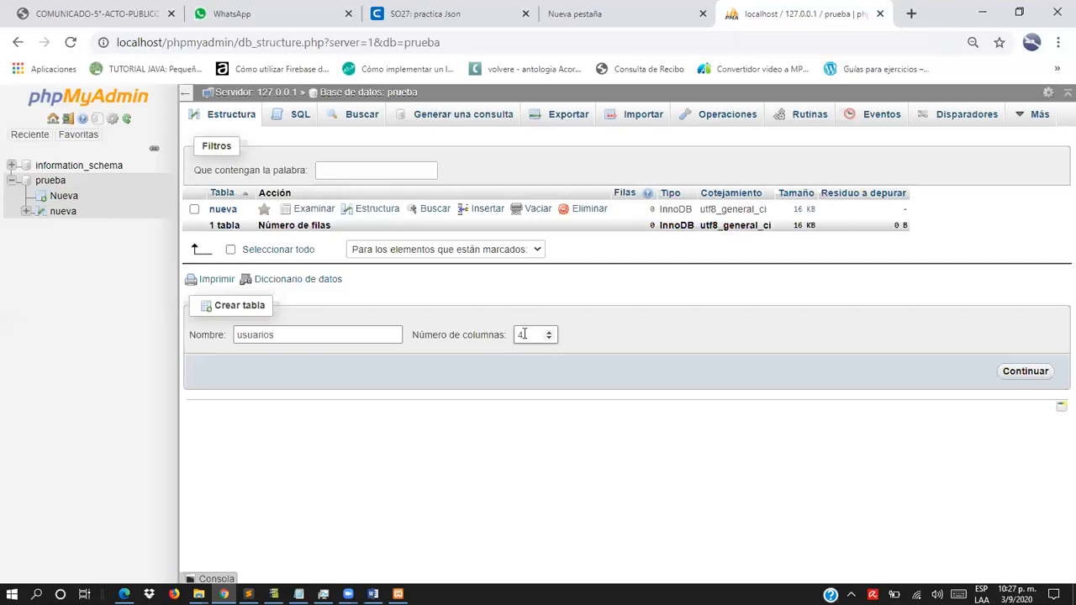
{"action": "left_click", "coordinate": [1026, 373]}
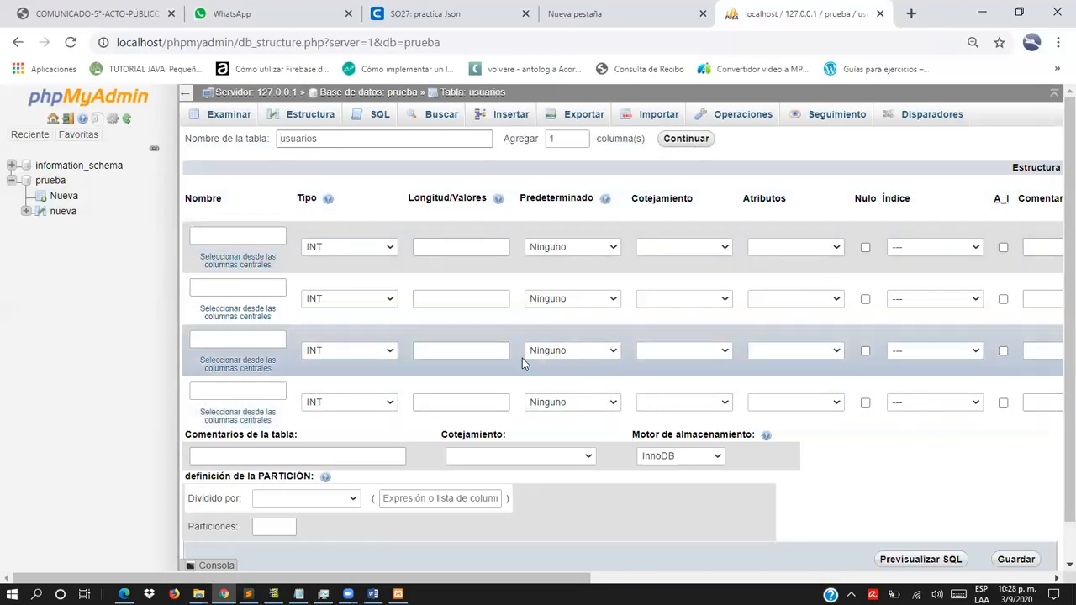
- Name the first column of the usuarios table id and keep its type as INT
{"action": "left_click", "coordinate": [230, 238]}
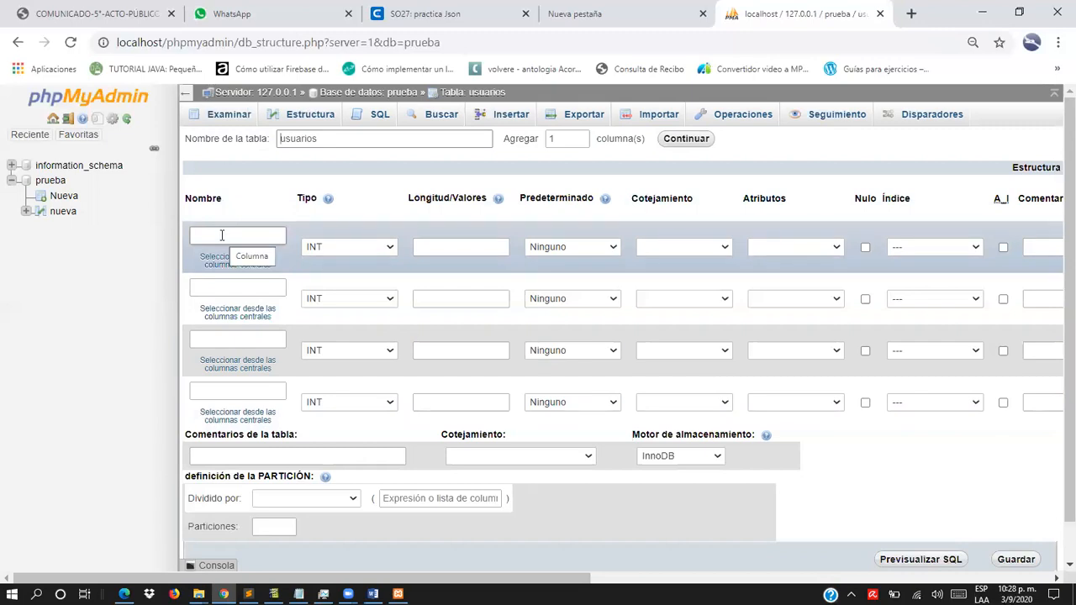
{"action": "type", "text": "id"}
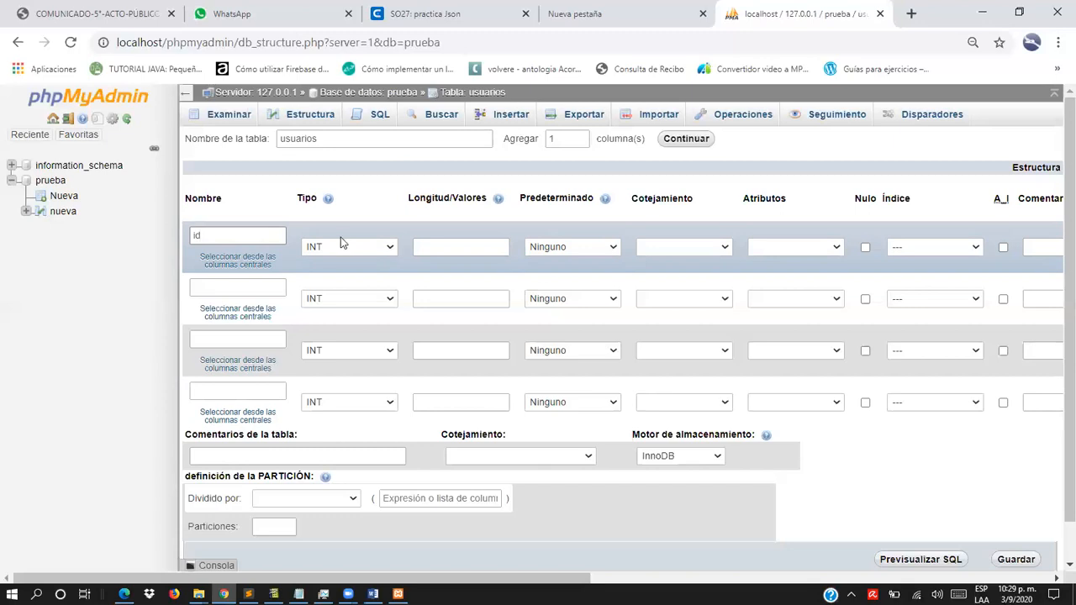
{"action": "left_click", "coordinate": [388, 247]}
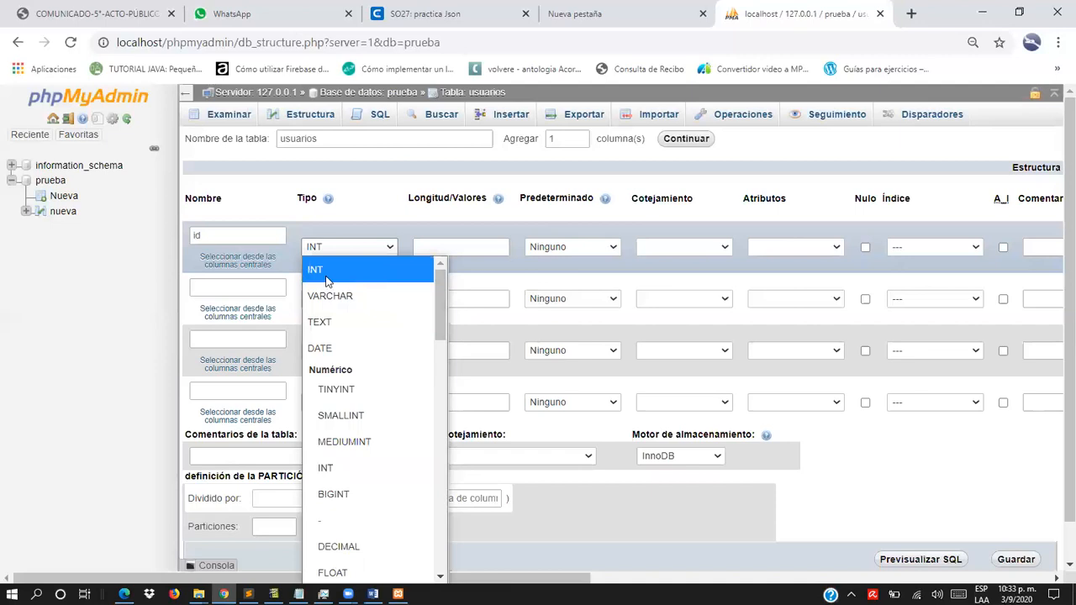
{"action": "left_click", "coordinate": [359, 250]}
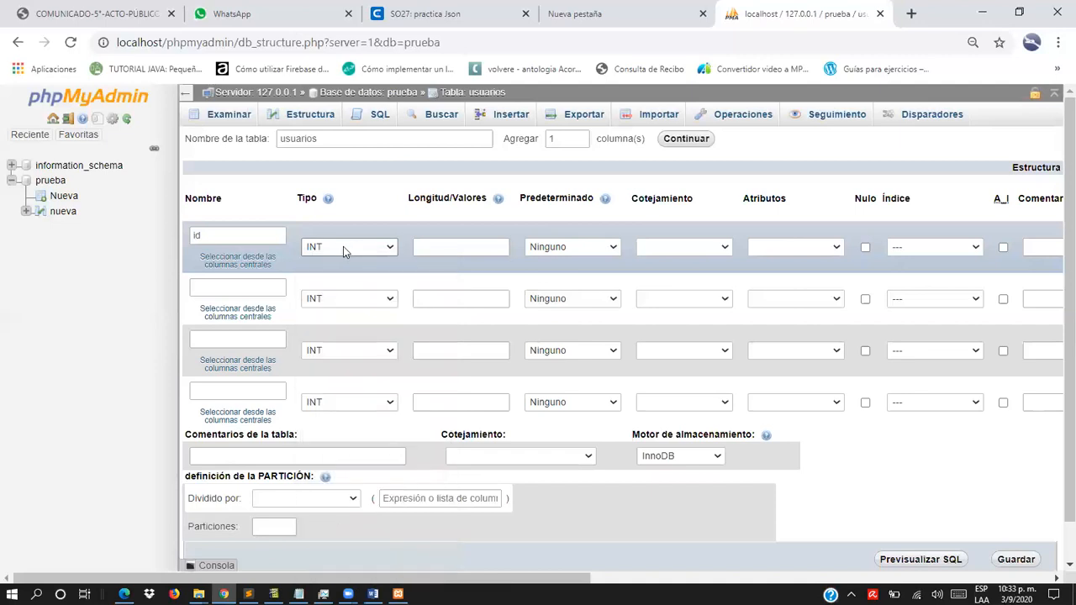
{"action": "left_click", "coordinate": [242, 236]}
{"action": "left_click", "coordinate": [458, 245]}
{"action": "left_click", "coordinate": [724, 248]}
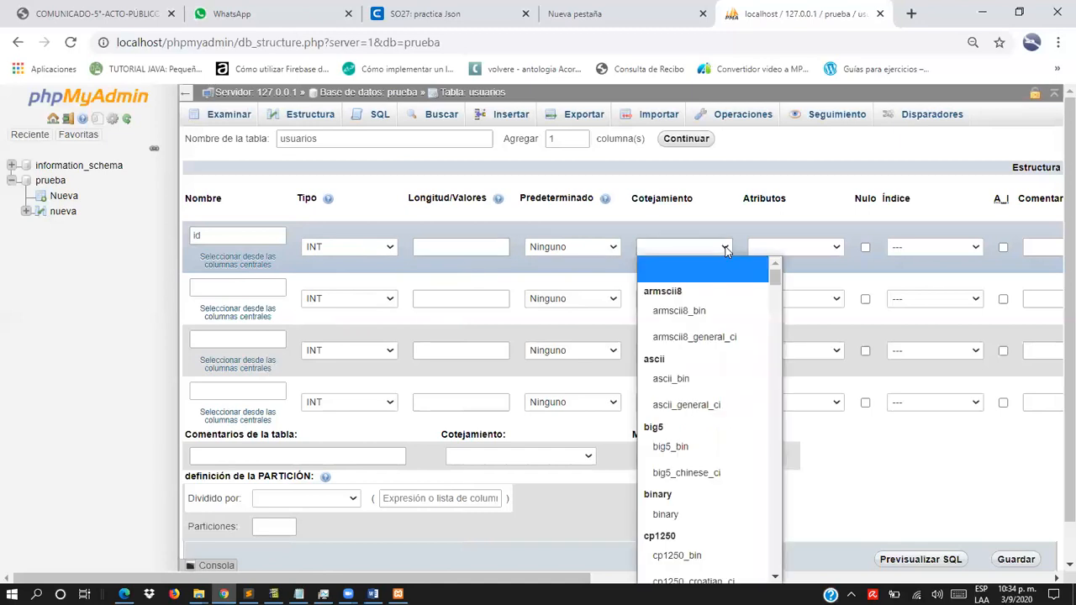
{"action": "left_click", "coordinate": [725, 248]}
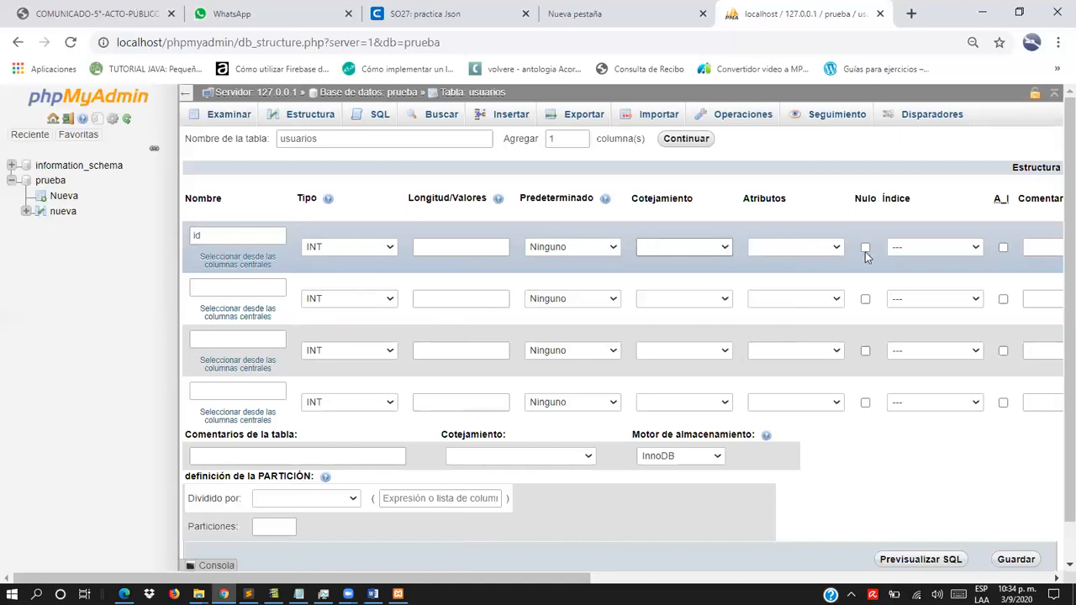
{"action": "left_click", "coordinate": [837, 247]}
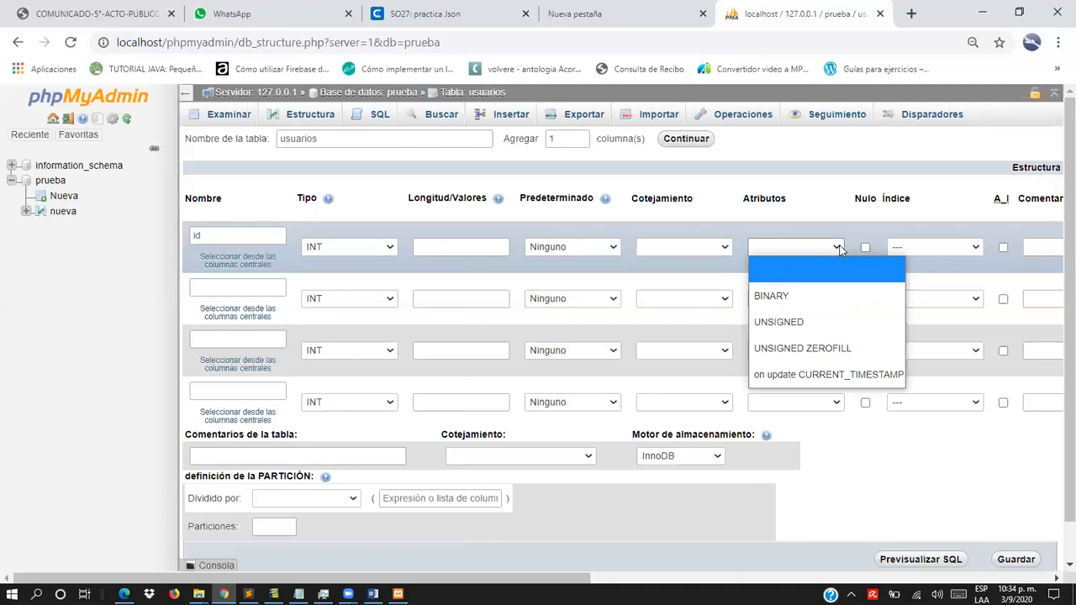
{"action": "left_click", "coordinate": [888, 223]}
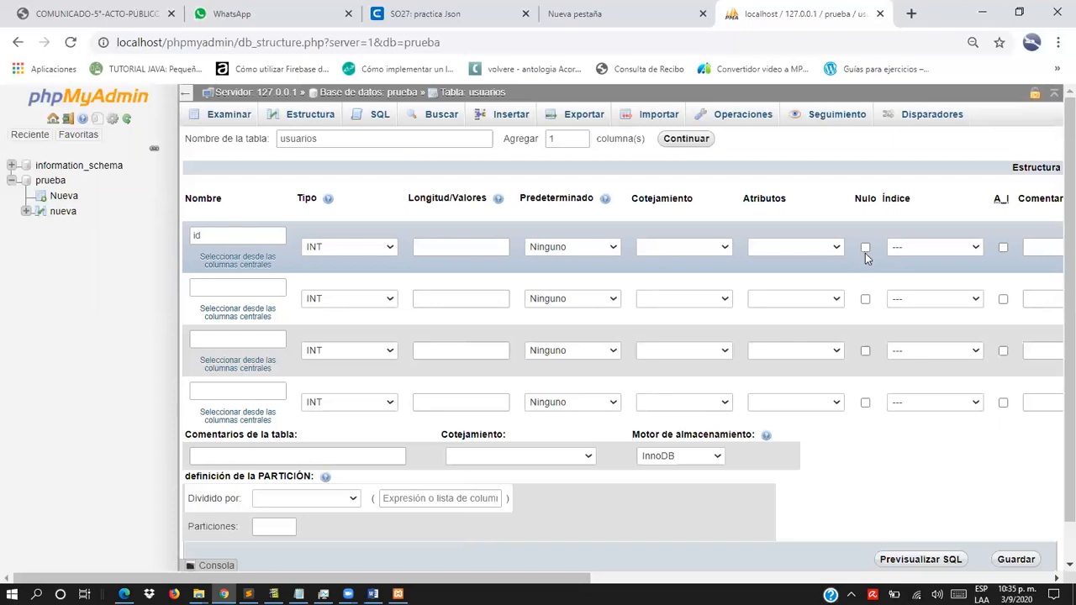
- Make the id column the PRIMARY index with no size and turn on auto-increment for it
{"action": "left_click", "coordinate": [974, 246]}
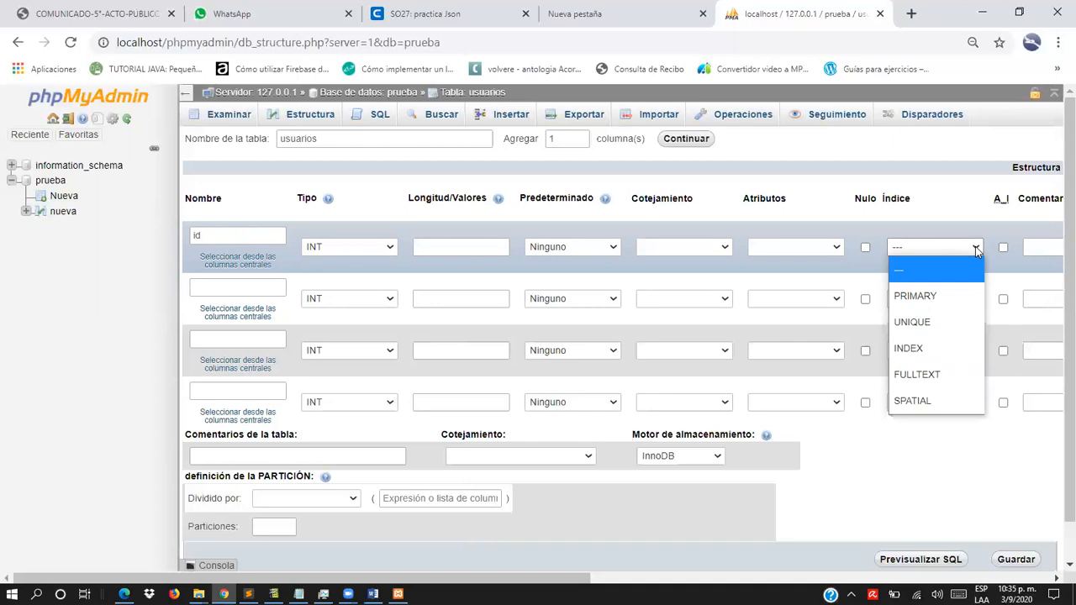
{"action": "left_click", "coordinate": [936, 296]}
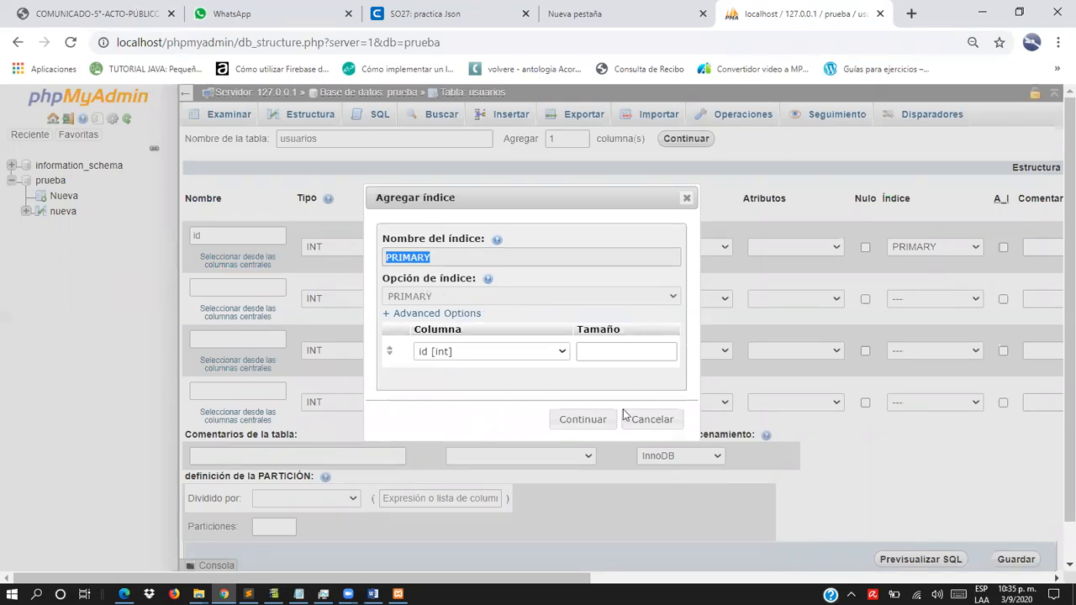
{"action": "left_click", "coordinate": [579, 424]}
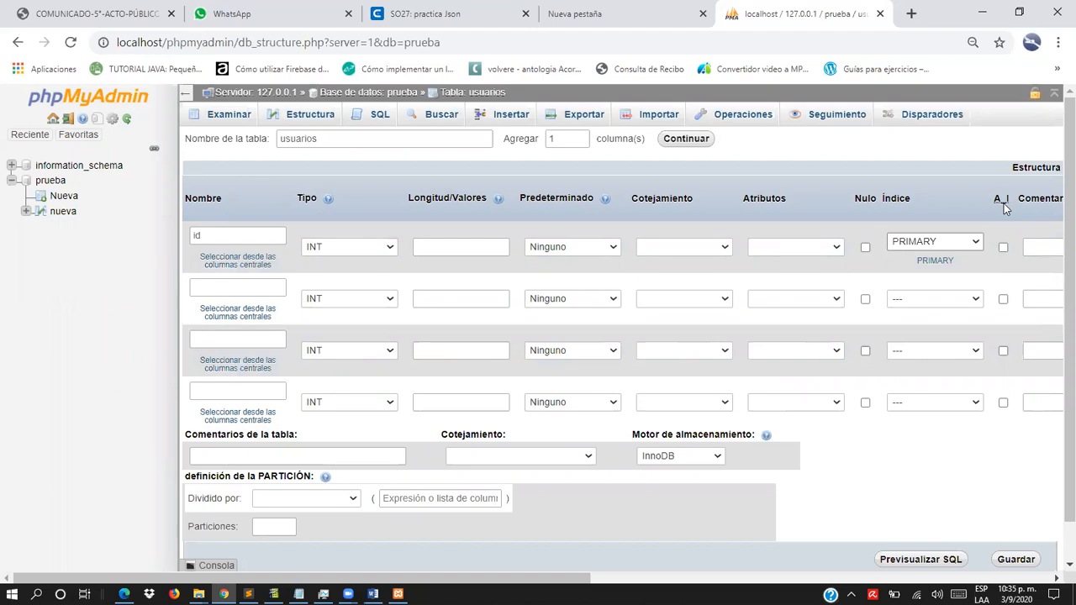
{"action": "left_click", "coordinate": [1003, 249]}
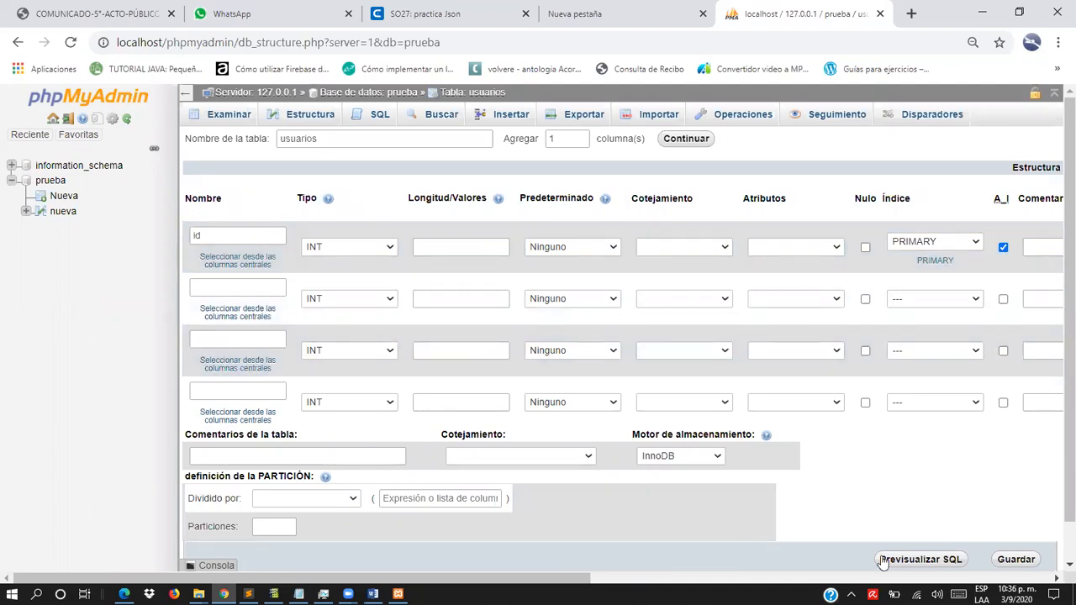
- Define the second column as nombre with type VARCHAR and length 10
{"action": "left_click_drag", "start_coordinate": [562, 578], "coordinate": [523, 574]}
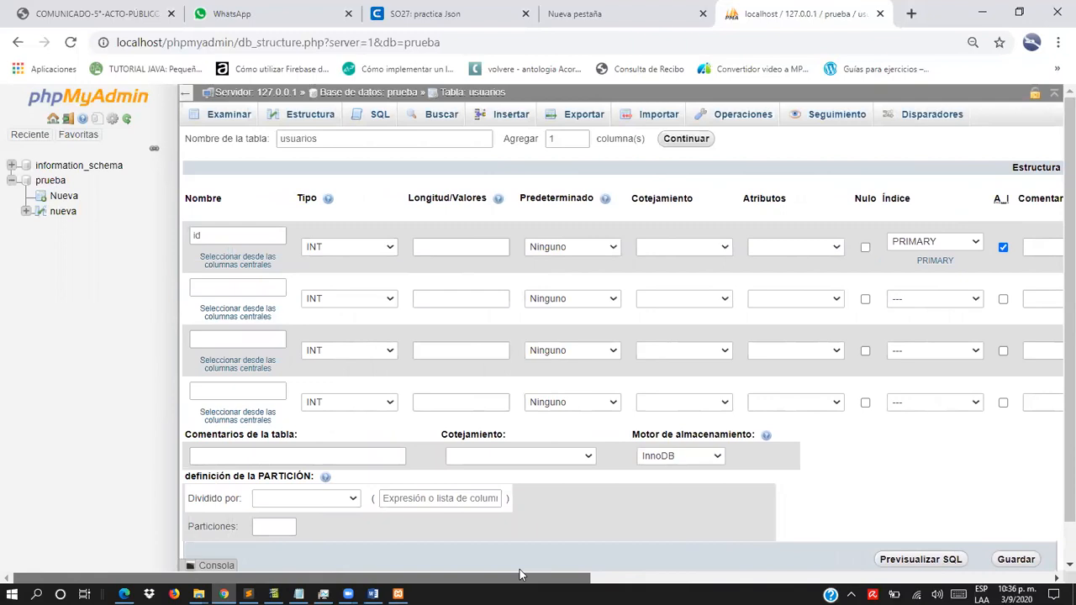
{"action": "left_click", "coordinate": [234, 286]}
{"action": "type", "text": "n"}
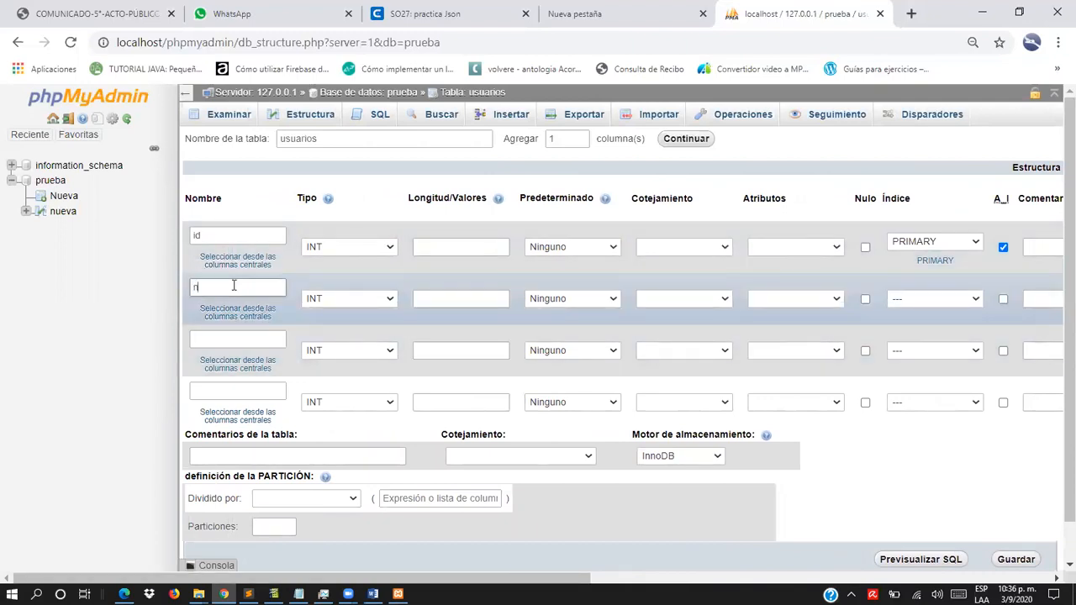
{"action": "type", "text": "ombre"}
{"action": "left_click", "coordinate": [392, 299]}
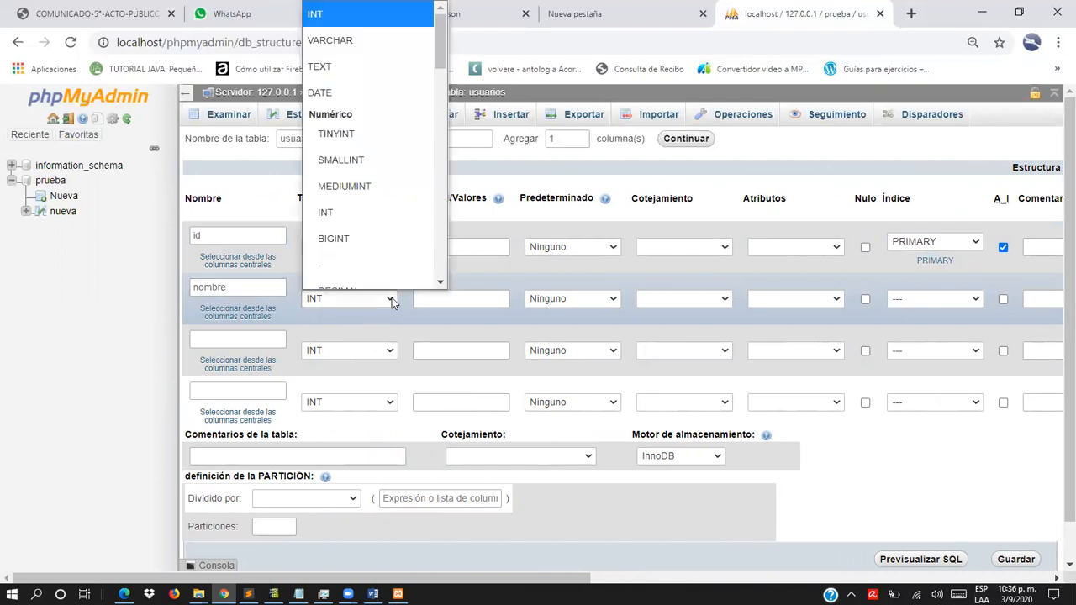
{"action": "scroll", "coordinate": [363, 257], "scroll_direction": "down", "scroll_amount": 1}
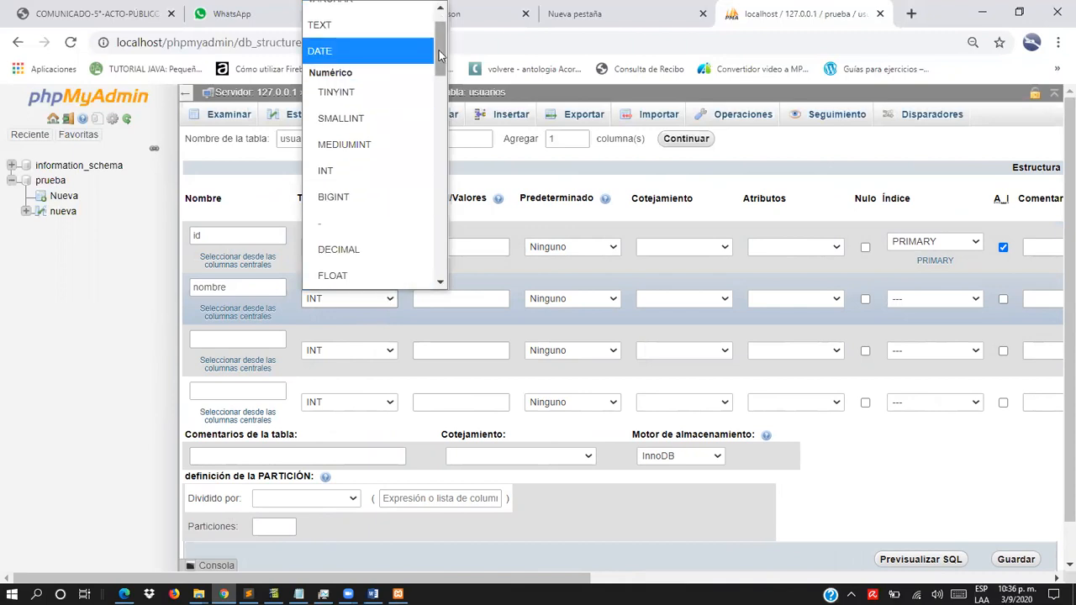
{"action": "scroll", "coordinate": [437, 54], "scroll_direction": "up", "scroll_amount": 1}
{"action": "left_click", "coordinate": [361, 40]}
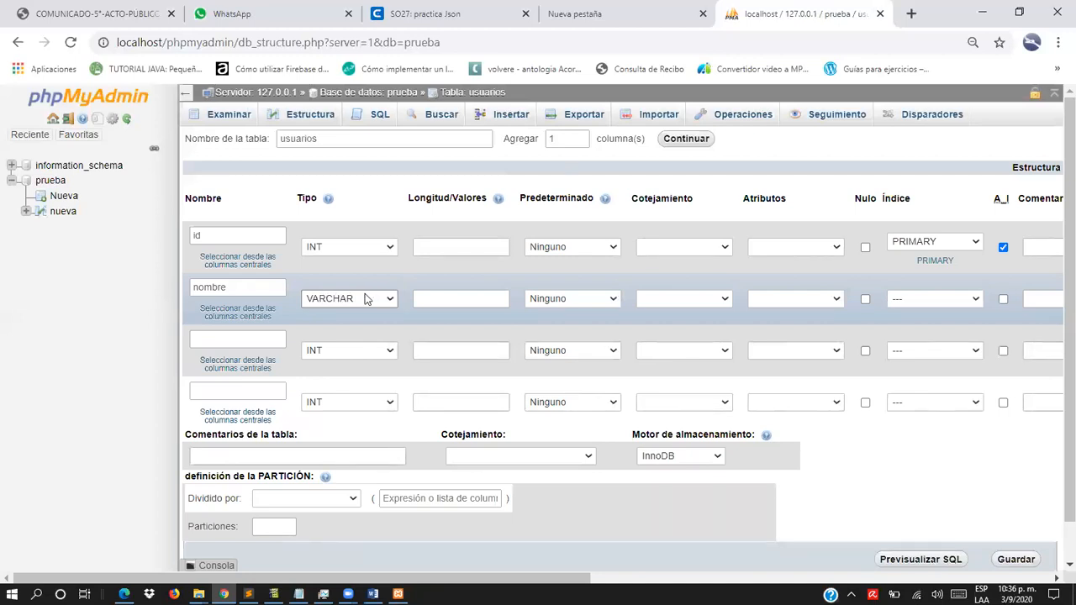
{"action": "left_click", "coordinate": [458, 298]}
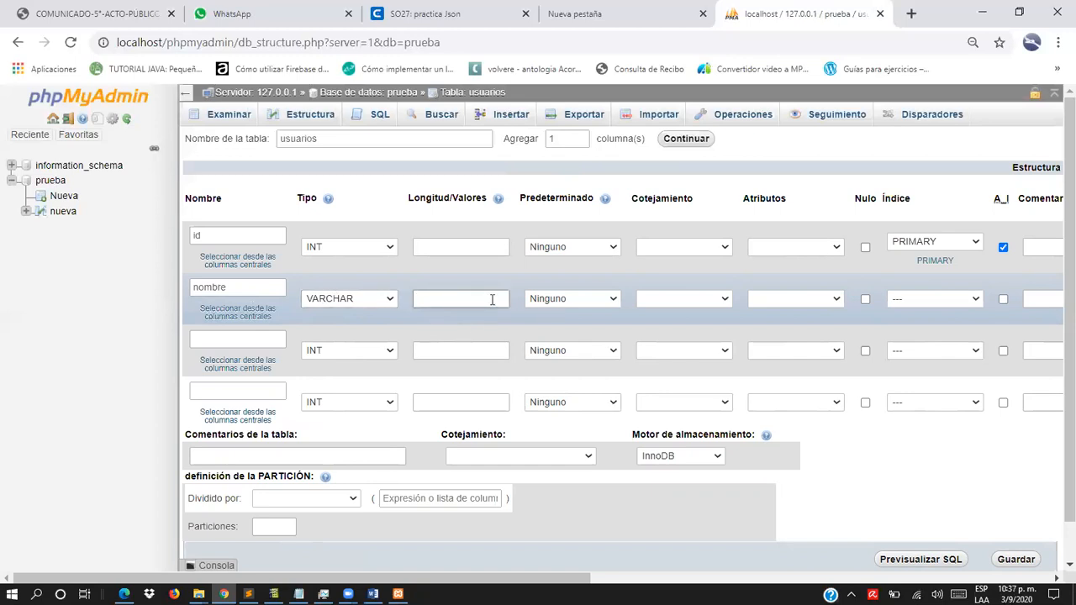
{"action": "type", "text": "100"}
{"action": "key", "text": "BackSpace"}
- Define the third column as password with type VARCHAR and length 10
{"action": "left_click", "coordinate": [222, 337]}
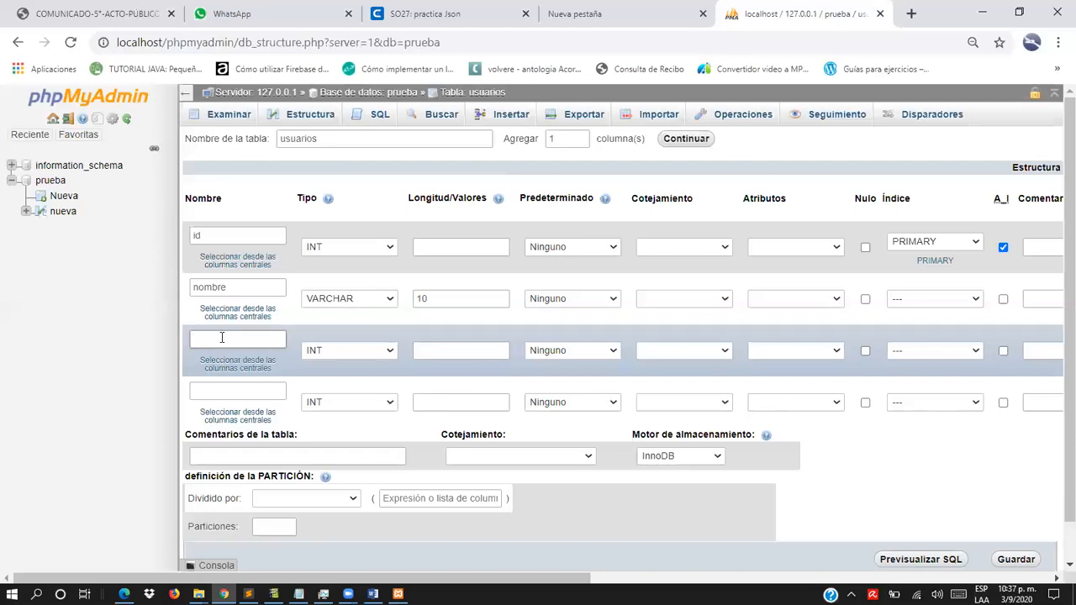
{"action": "type", "text": "password"}
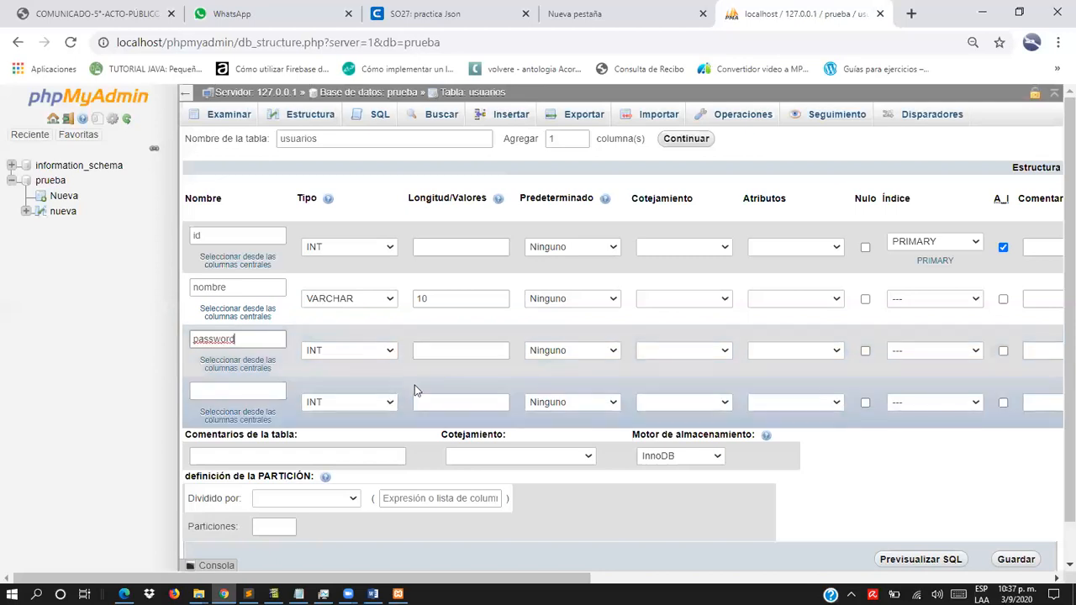
{"action": "left_click", "coordinate": [391, 351]}
{"action": "scroll", "coordinate": [360, 120], "scroll_direction": "down", "scroll_amount": 1}
{"action": "scroll", "coordinate": [375, 45], "scroll_direction": "up", "scroll_amount": 1}
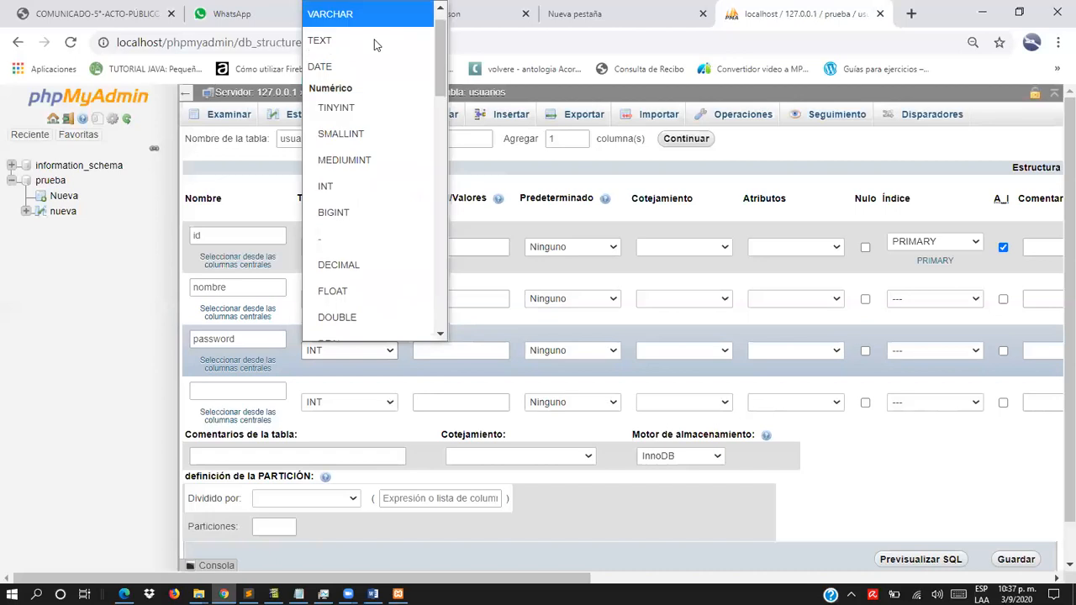
{"action": "left_click", "coordinate": [370, 14]}
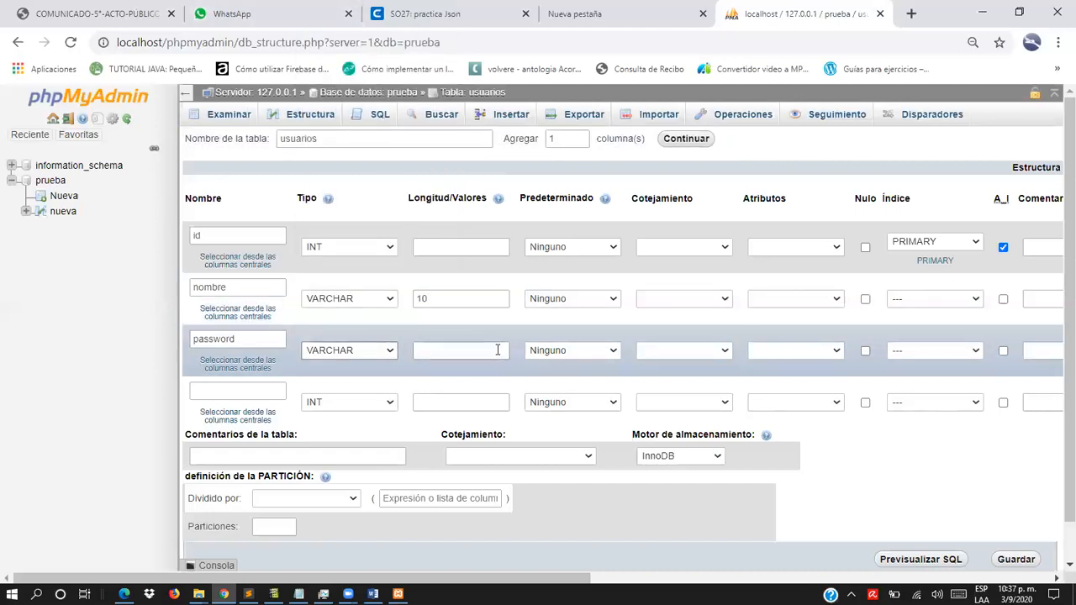
{"action": "left_click", "coordinate": [498, 349]}
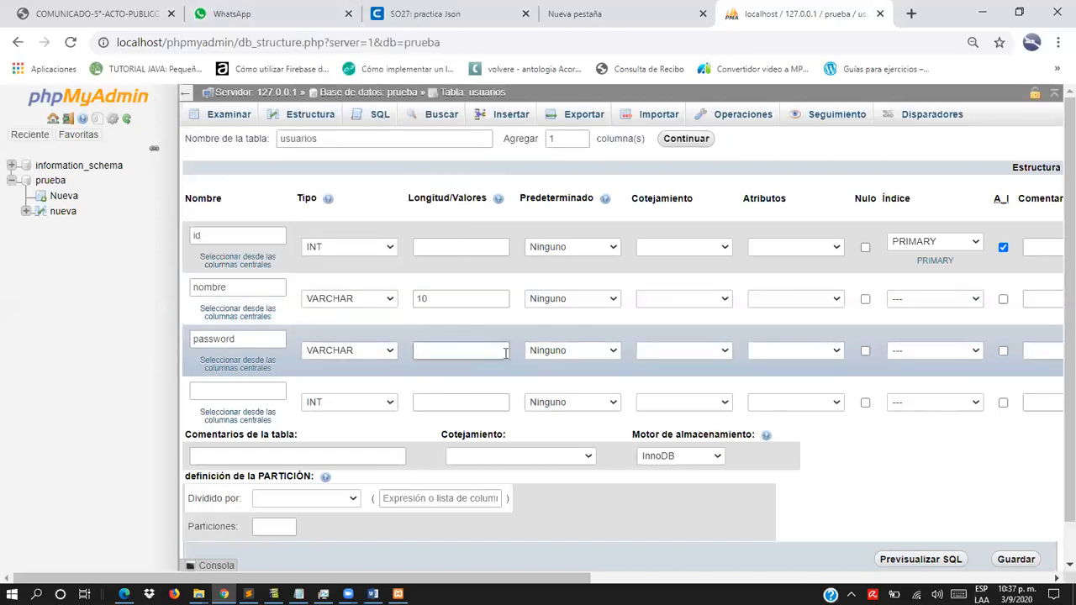
{"action": "type", "text": "10"}
- Define the fourth column as correo with type VARCHAR and length 20, and save the usuarios table
{"action": "left_click", "coordinate": [224, 391]}
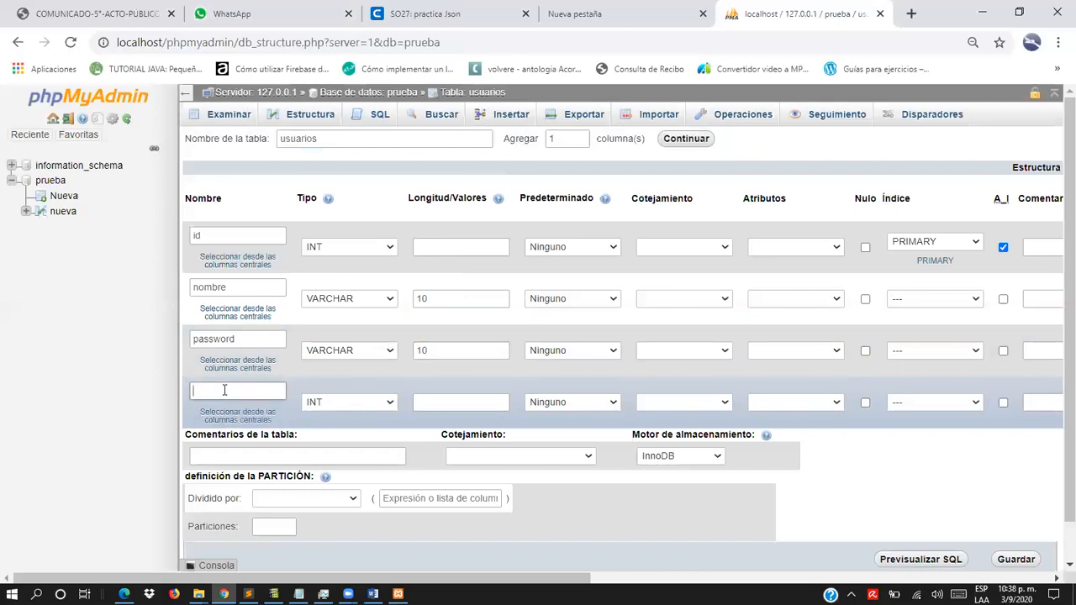
{"action": "type", "text": "correo"}
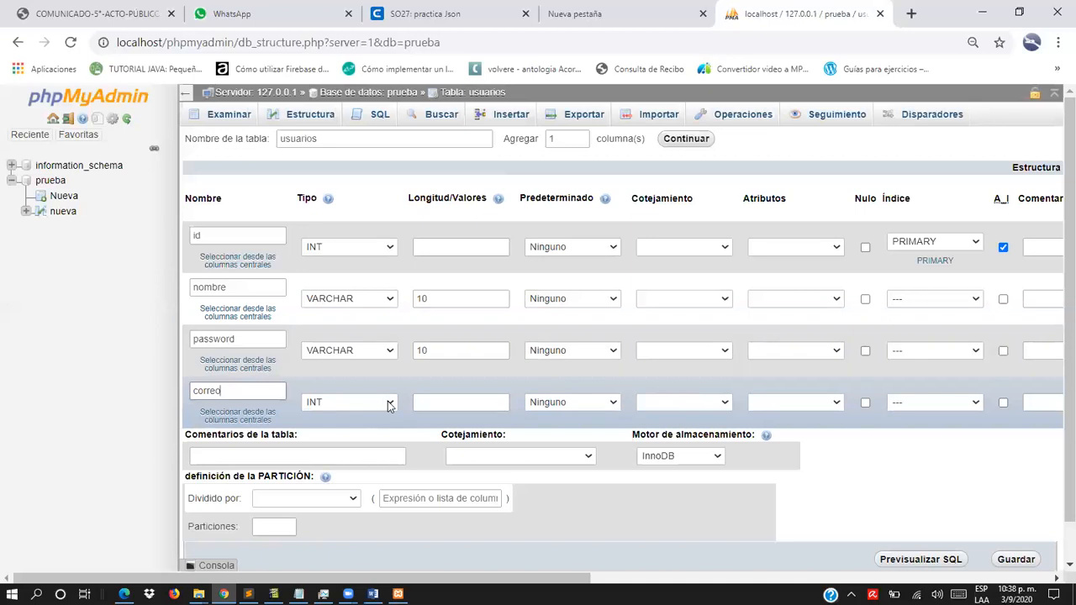
{"action": "left_click", "coordinate": [389, 406]}
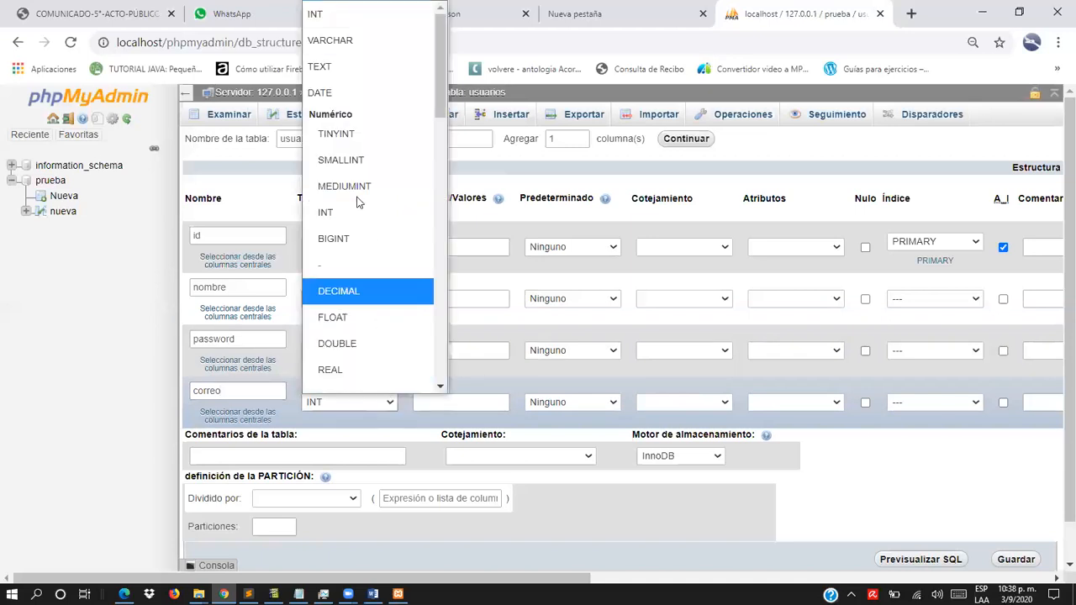
{"action": "left_click", "coordinate": [350, 40]}
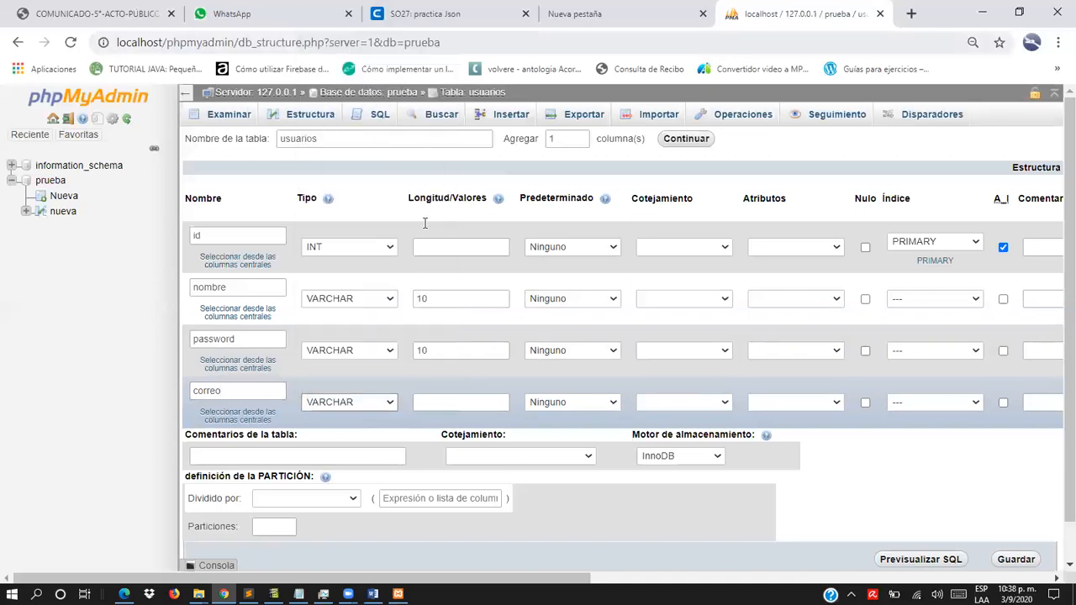
{"action": "left_click", "coordinate": [447, 404]}
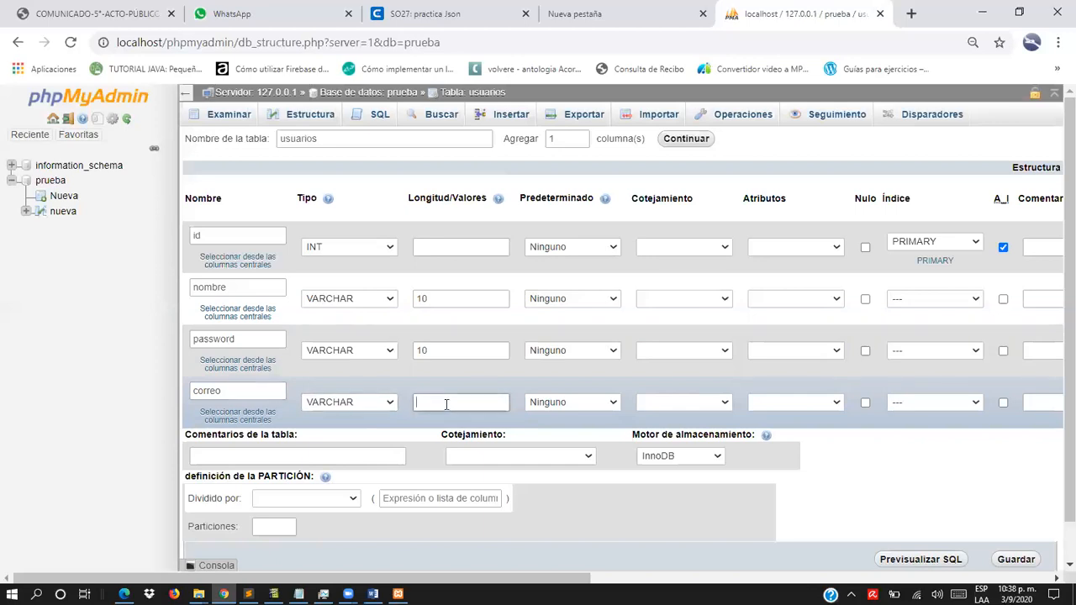
{"action": "type", "text": "20"}
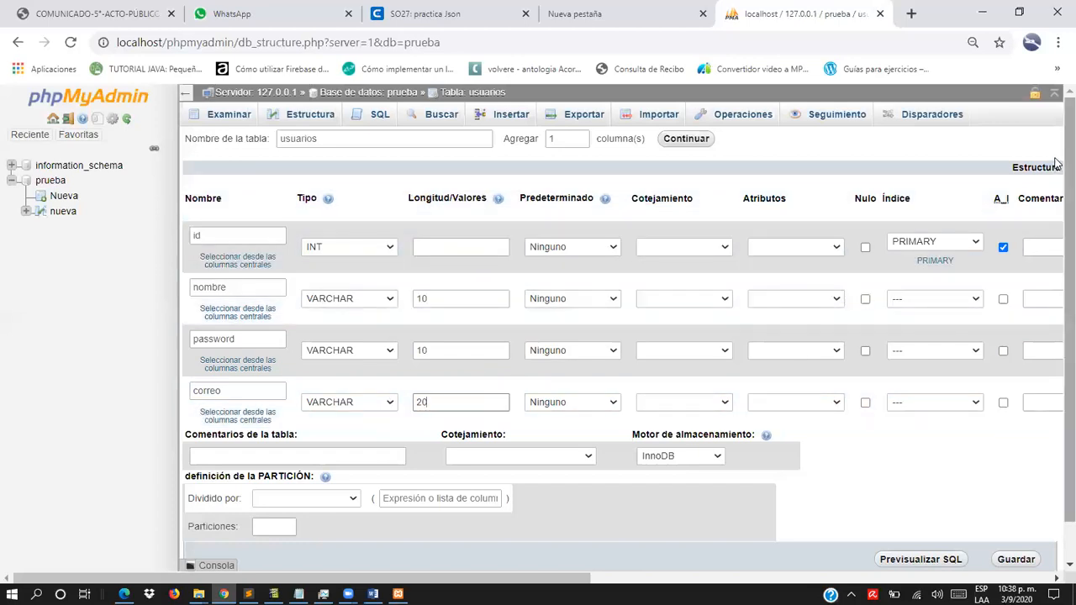
{"action": "scroll", "coordinate": [1056, 176], "scroll_direction": "down", "scroll_amount": 2}
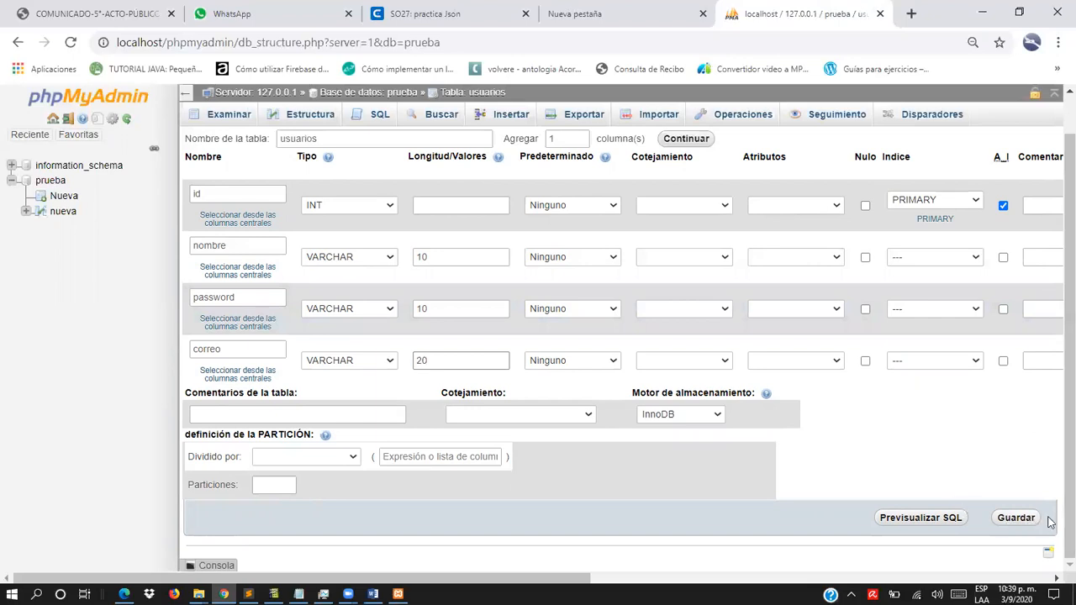
{"action": "left_click", "coordinate": [1019, 519]}
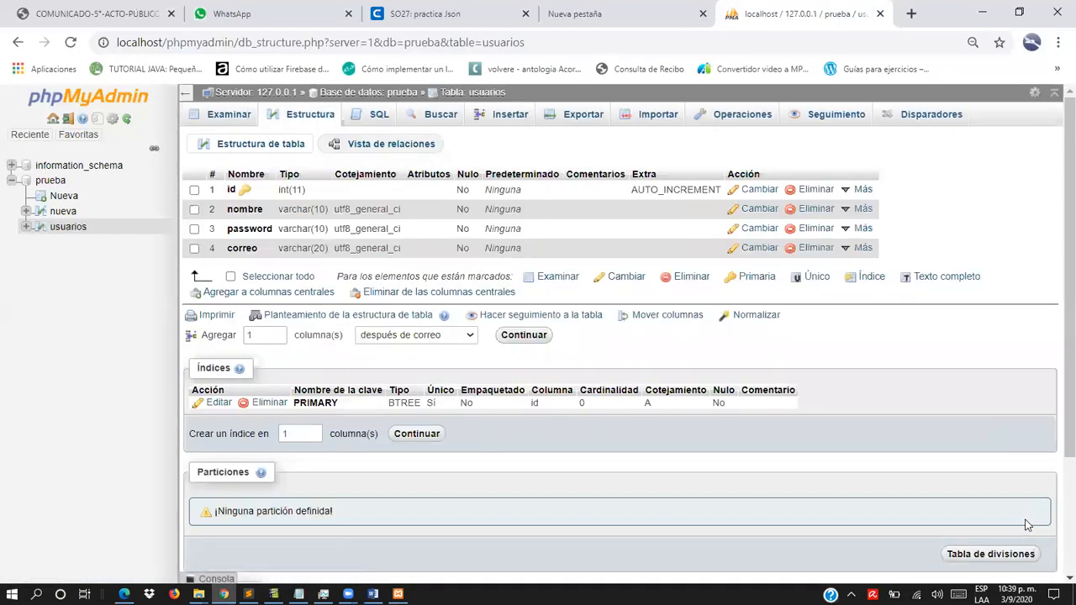
- Browse the contents of the usuarios table from the prueba database's table list, and return to that list
{"action": "left_click", "coordinate": [52, 181]}
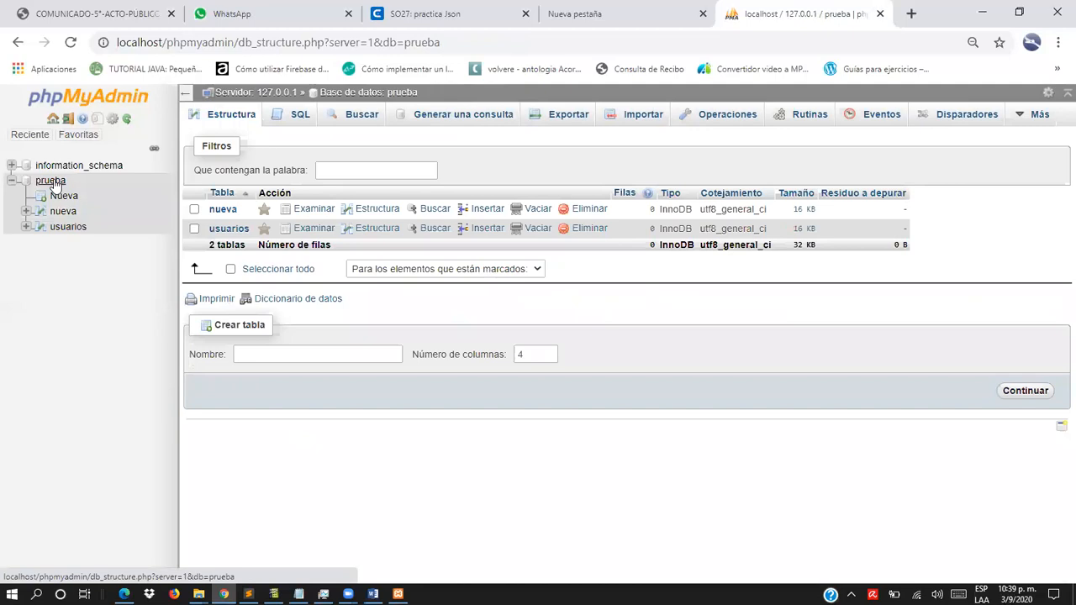
{"action": "left_click", "coordinate": [226, 232]}
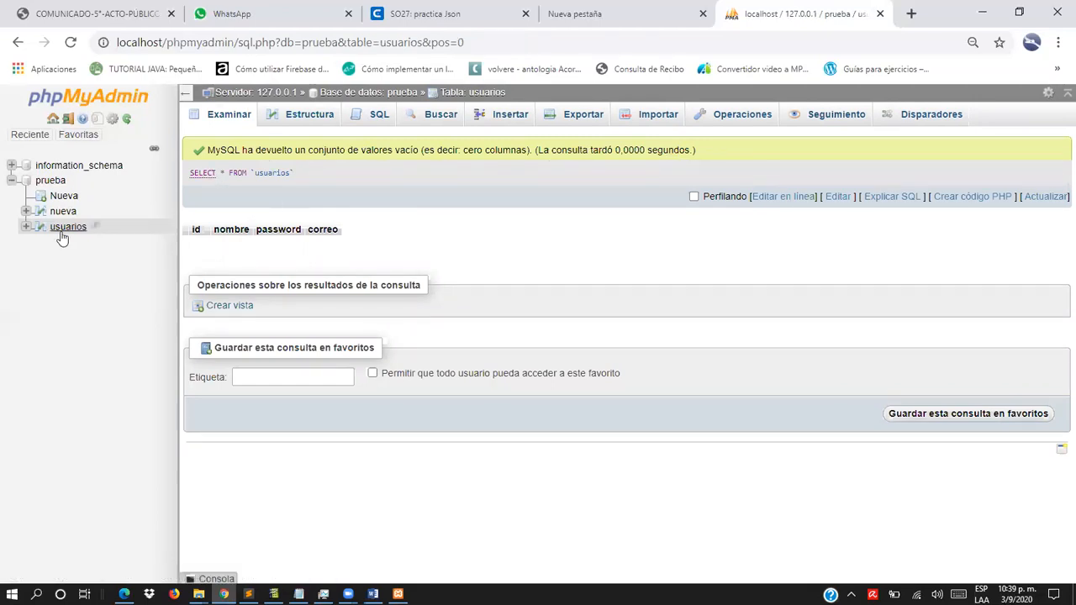
{"action": "left_click", "coordinate": [50, 180]}
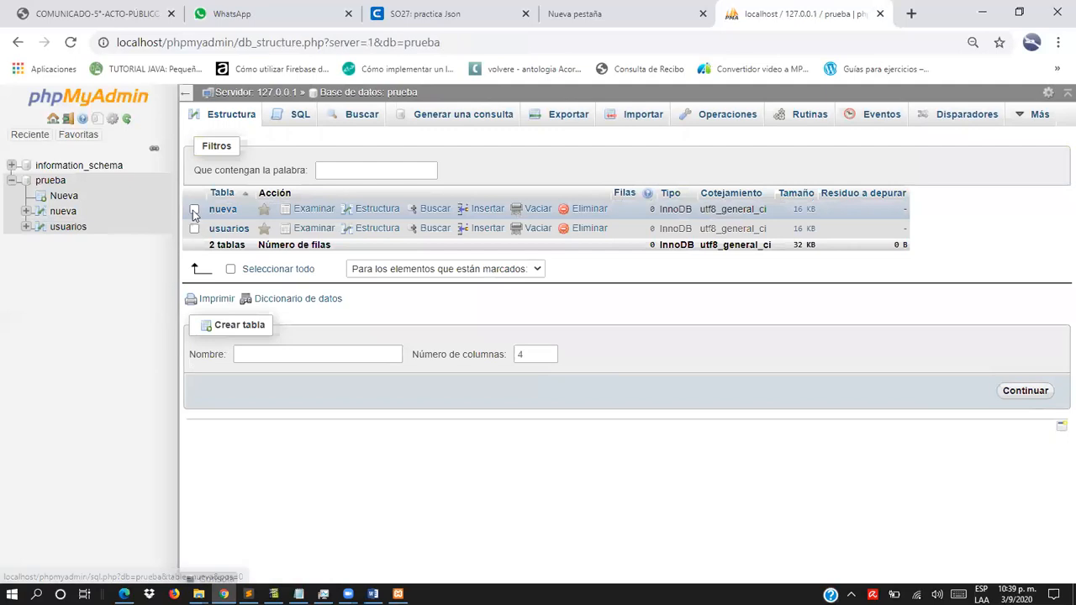
- Delete the nueva table from the prueba database, keeping the foreign key check enabled
{"action": "left_click", "coordinate": [194, 209]}
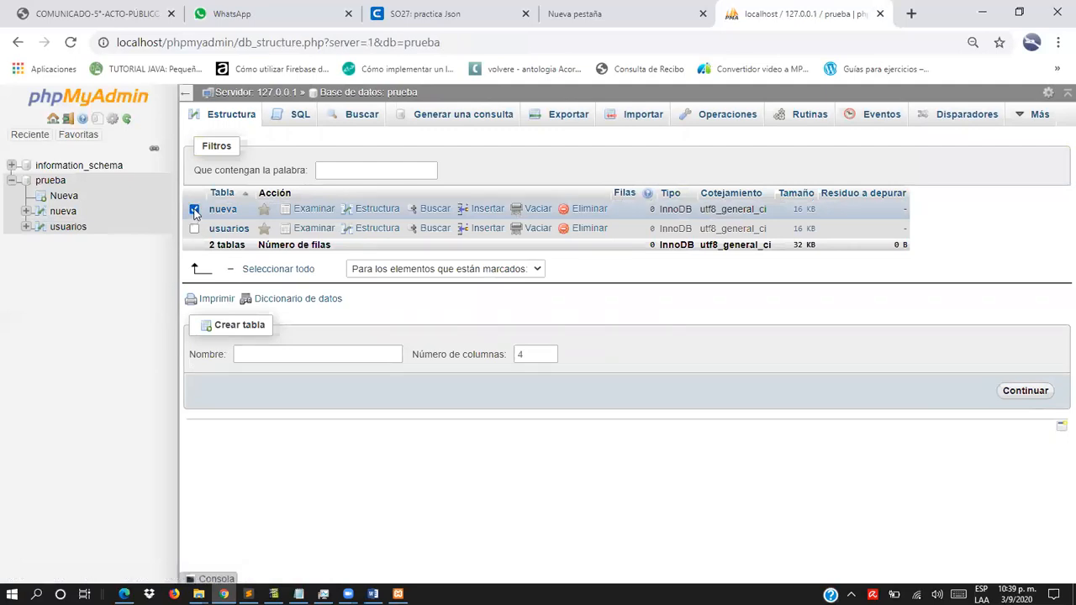
{"action": "left_click", "coordinate": [194, 210]}
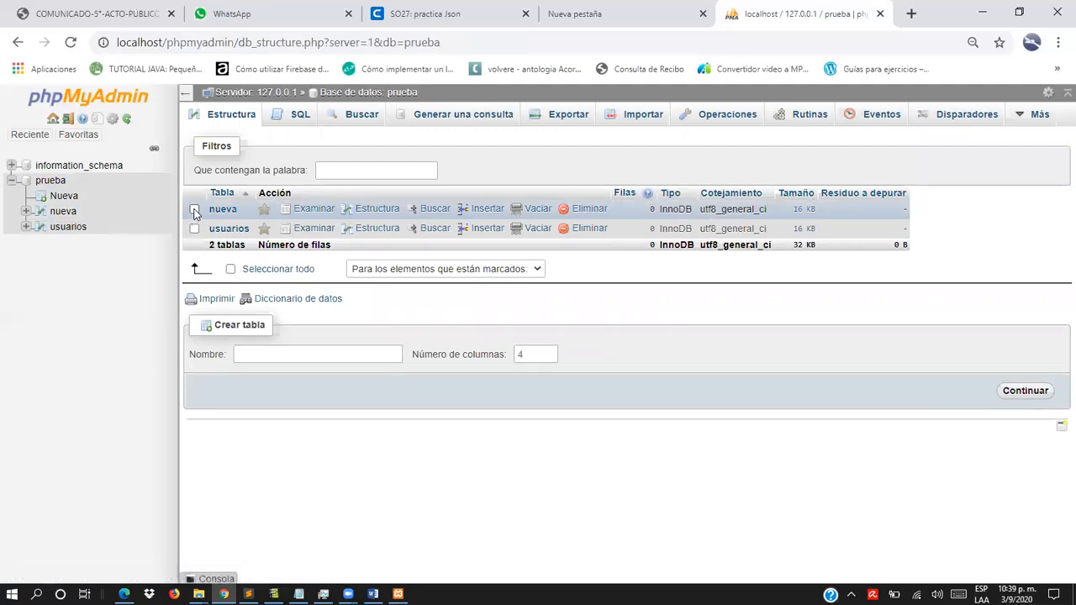
{"action": "left_click", "coordinate": [588, 210]}
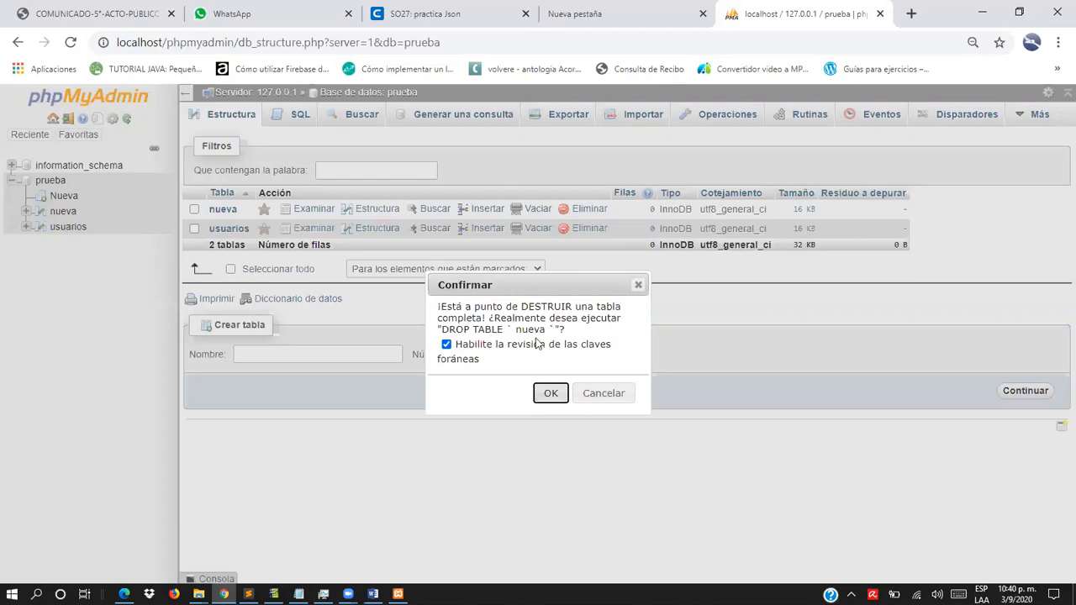
{"action": "left_click", "coordinate": [554, 394]}
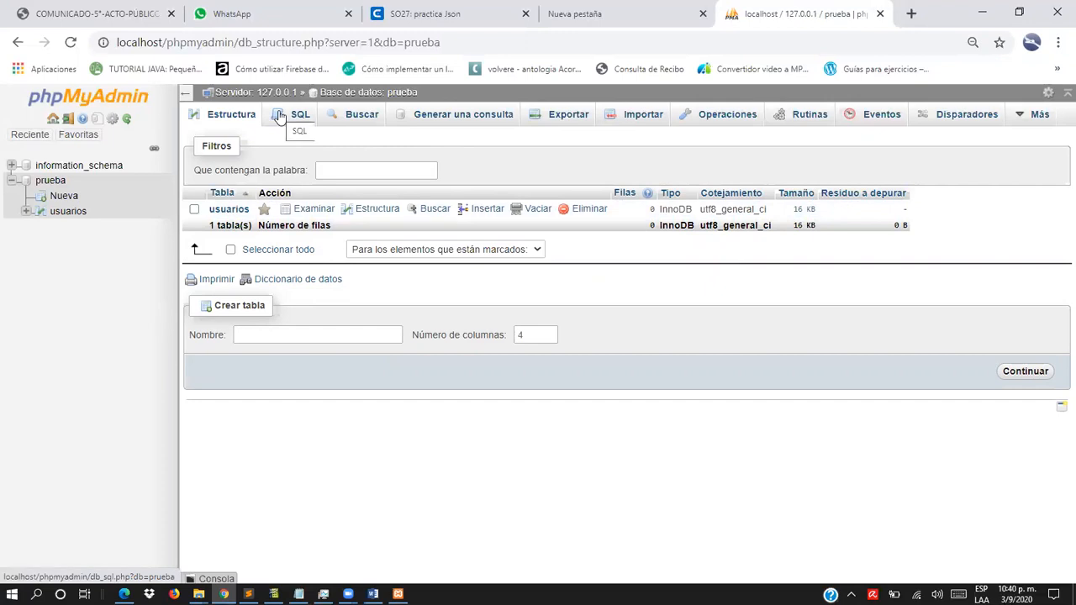
- Run the SQL query "select * from usuarios;" on the prueba database
{"action": "left_click", "coordinate": [279, 115]}
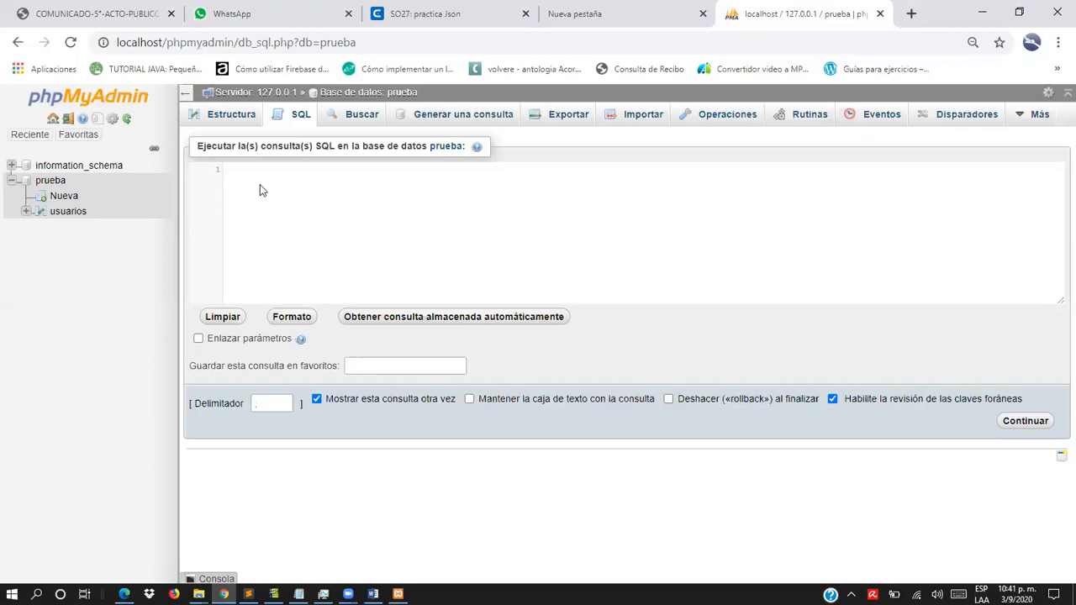
{"action": "type", "text": "select * from us"}
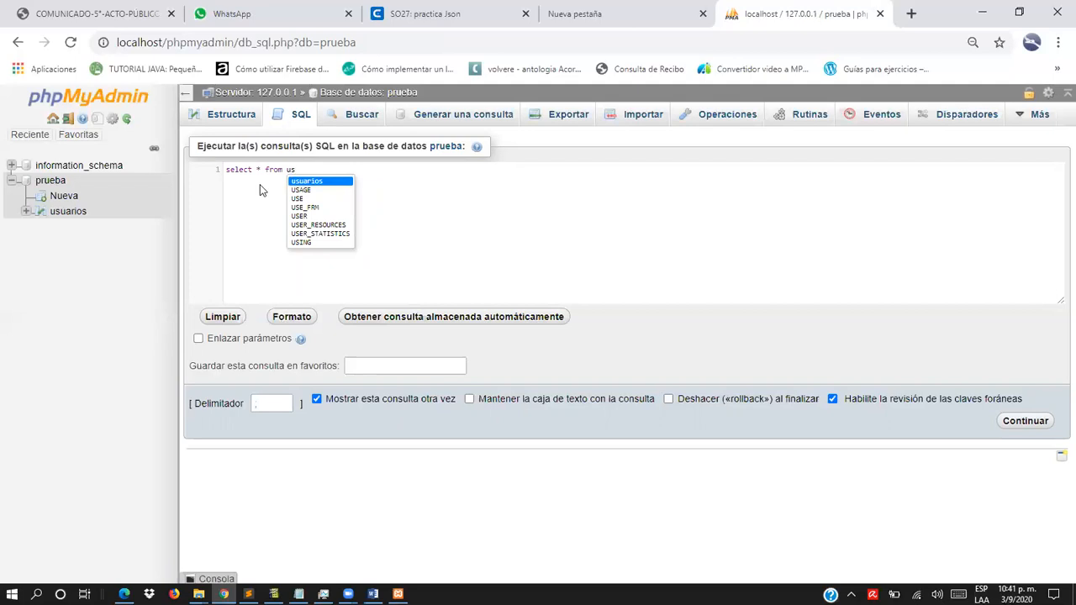
{"action": "type", "text": "uarios"}
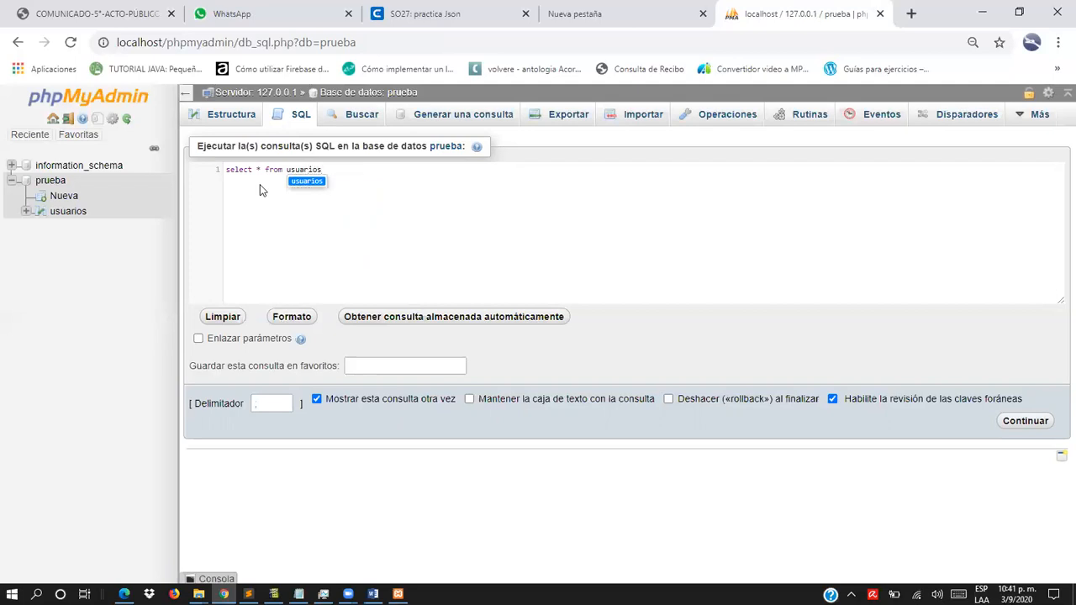
{"action": "key", "text": "Escape"}
{"action": "type", "text": ";"}
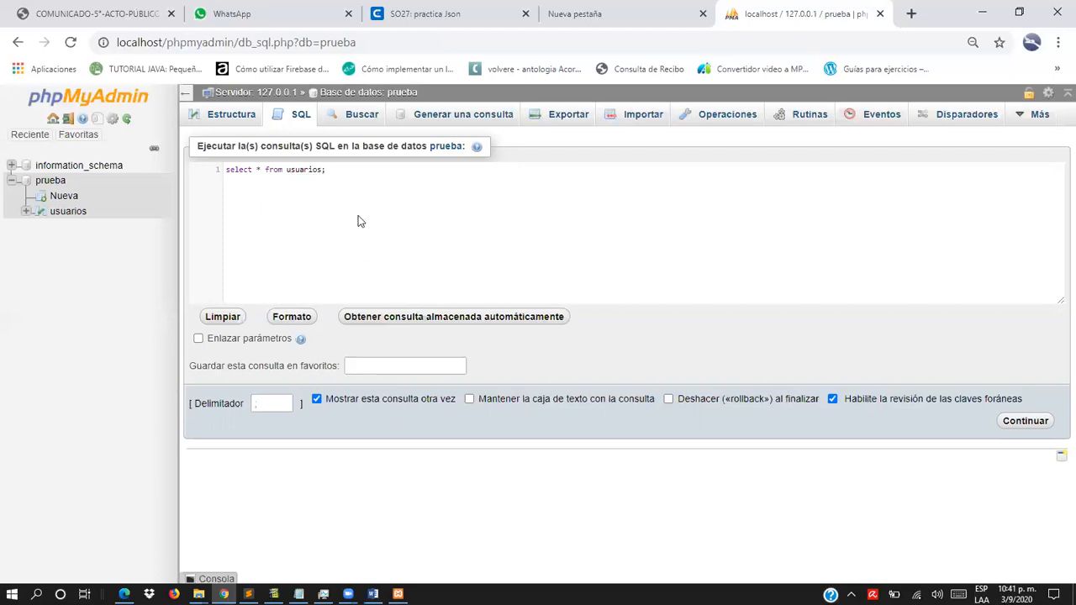
{"action": "left_click", "coordinate": [1025, 424]}
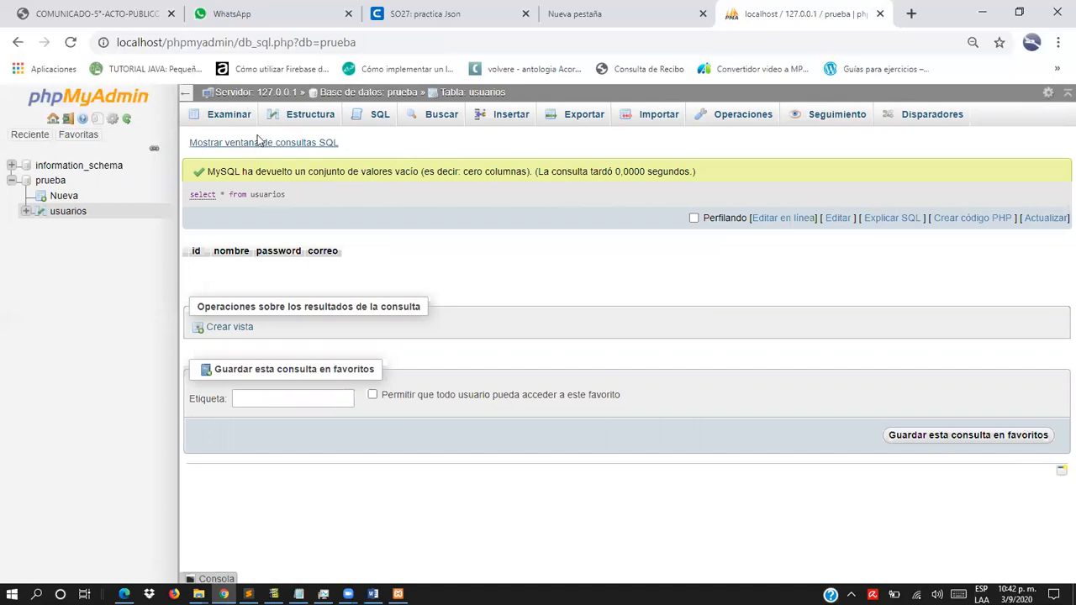
- Browse the contents of the usuarios table and open its structure to review the column definitions
{"action": "left_click", "coordinate": [226, 115]}
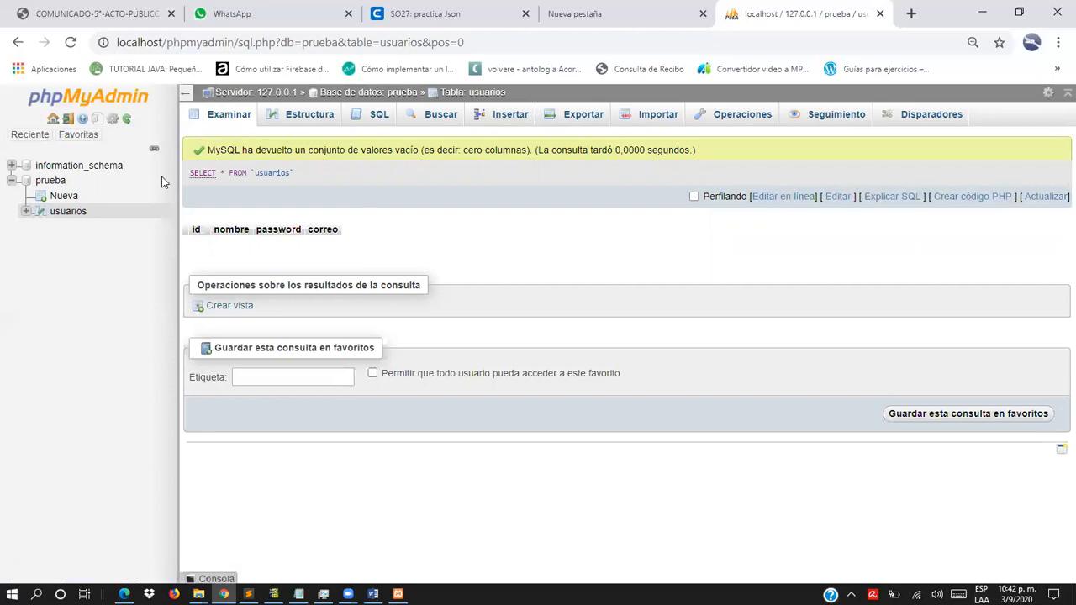
{"action": "left_click", "coordinate": [68, 213]}
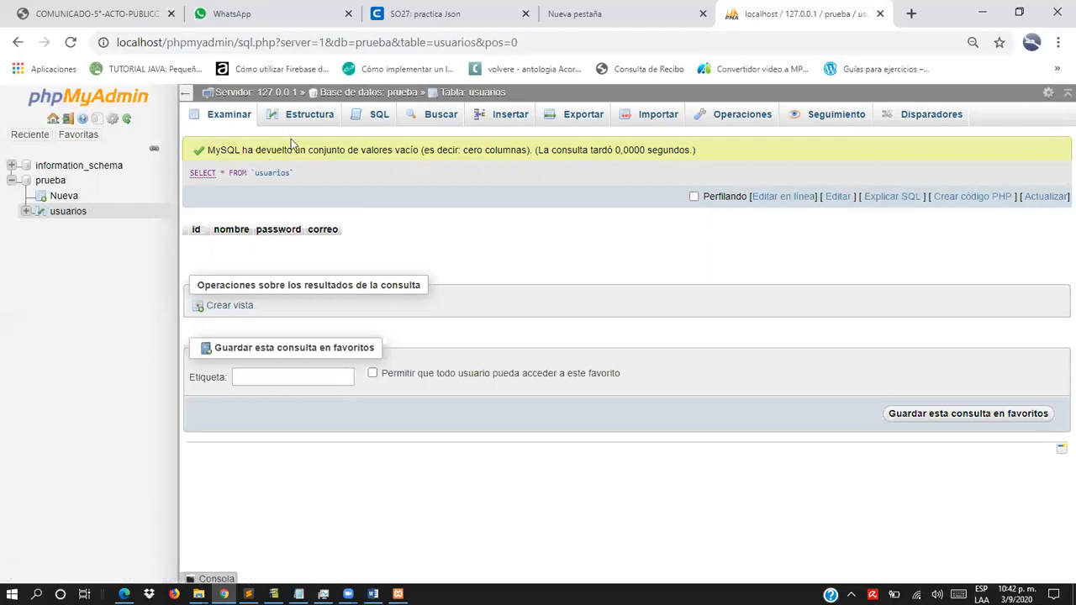
{"action": "left_click", "coordinate": [309, 119]}
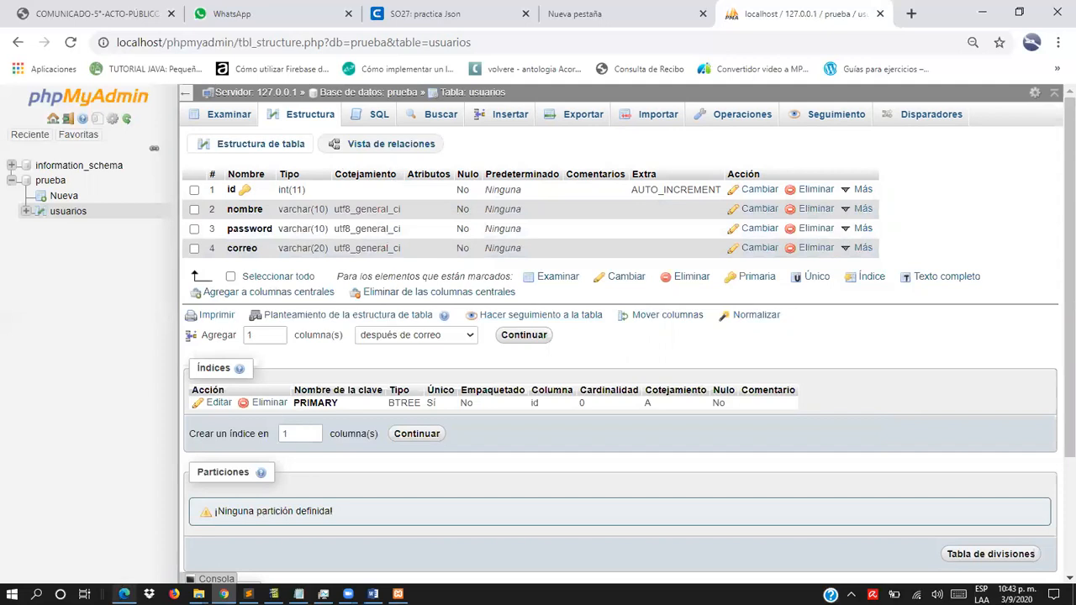
- Switch to 35-PHP-MySQL.pdf in Edge and read the slides on MySQL users, database creation and database management with phpMyAdmin
{"action": "left_click", "coordinate": [124, 594]}
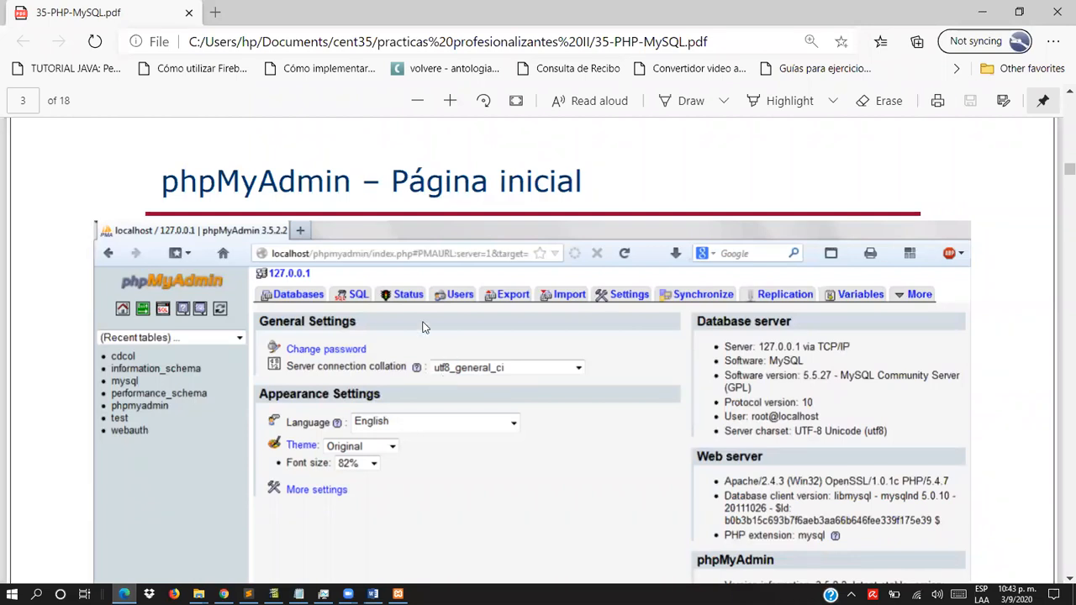
{"action": "scroll", "coordinate": [414, 326], "scroll_direction": "down", "scroll_amount": 3}
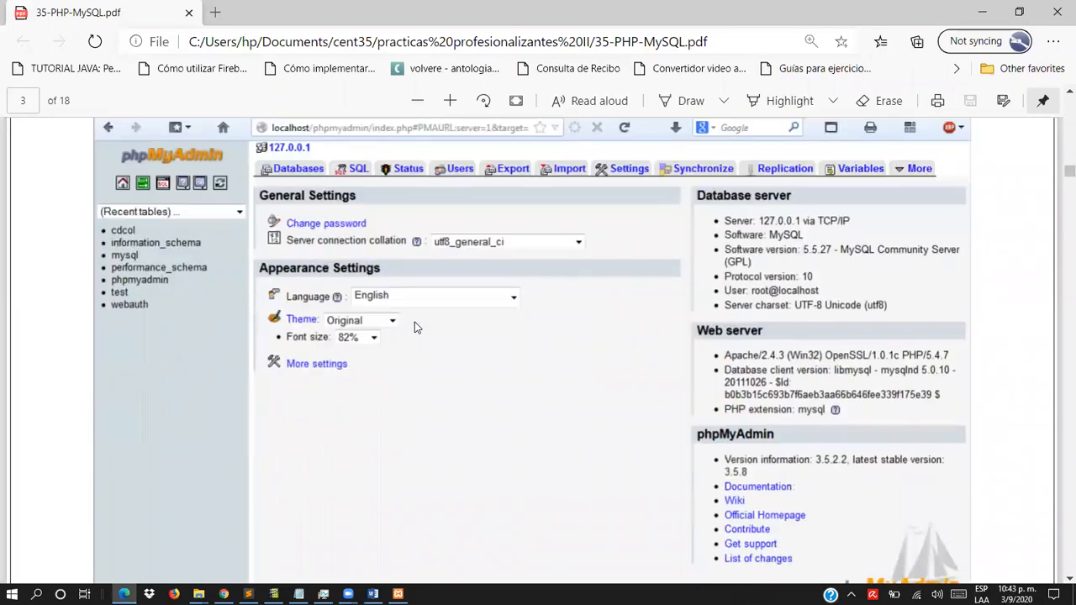
{"action": "scroll", "coordinate": [411, 351], "scroll_direction": "down", "scroll_amount": 6}
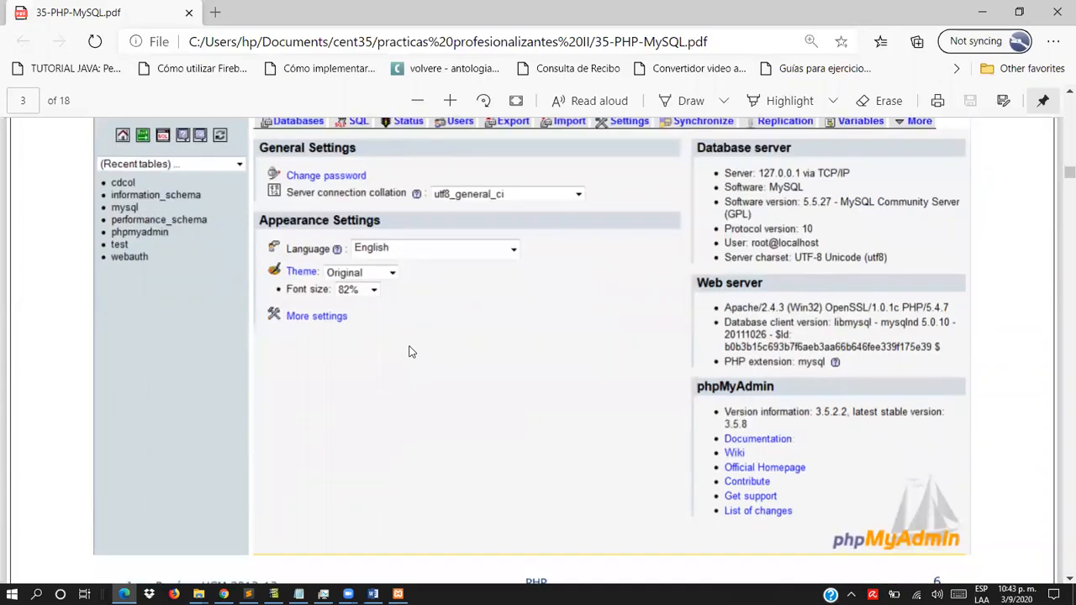
{"action": "scroll", "coordinate": [407, 324], "scroll_direction": "down", "scroll_amount": 3}
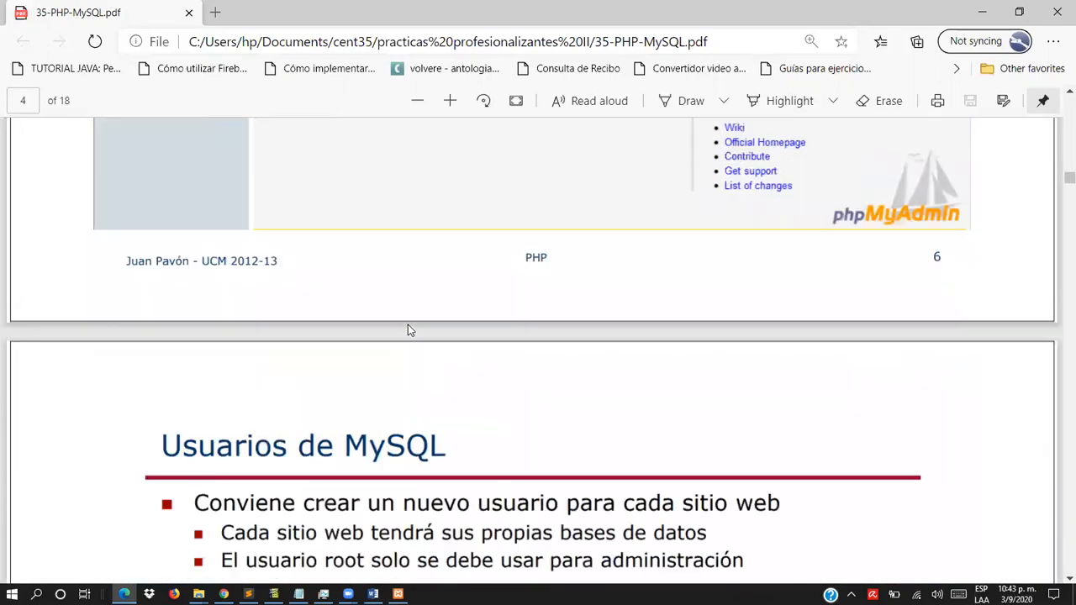
{"action": "scroll", "coordinate": [408, 328], "scroll_direction": "down", "scroll_amount": 3}
{"action": "scroll", "coordinate": [409, 329], "scroll_direction": "down", "scroll_amount": 6}
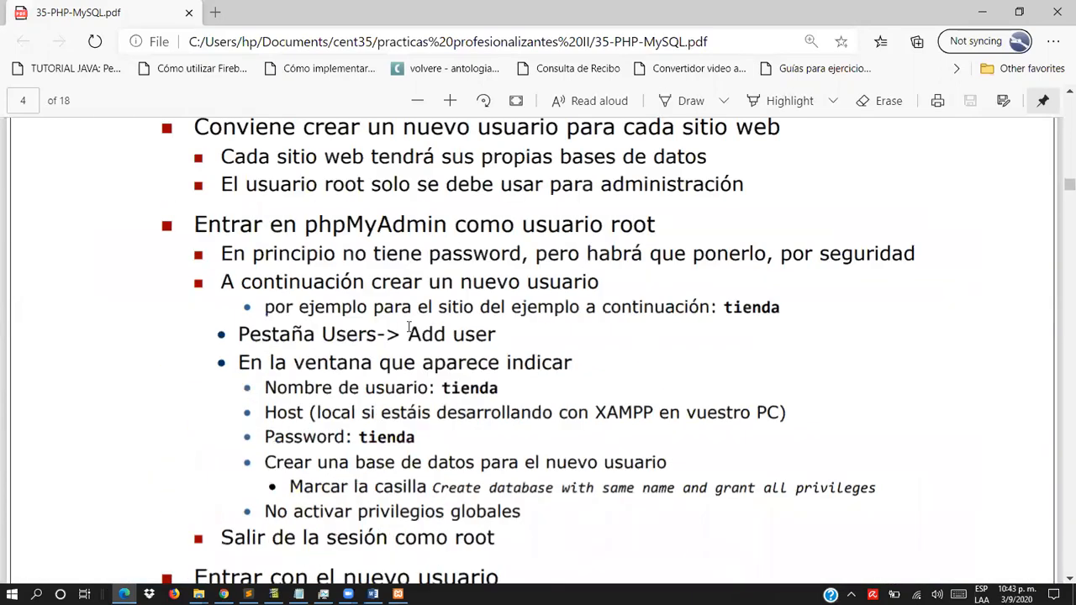
{"action": "scroll", "coordinate": [409, 328], "scroll_direction": "down", "scroll_amount": 3}
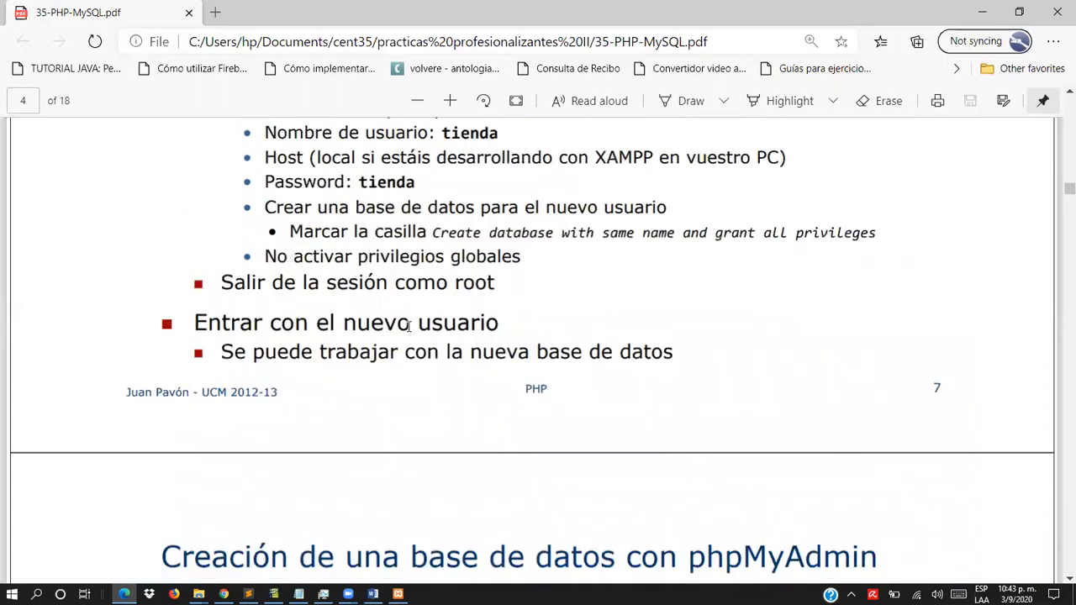
{"action": "scroll", "coordinate": [410, 326], "scroll_direction": "down", "scroll_amount": 3}
{"action": "scroll", "coordinate": [406, 326], "scroll_direction": "down", "scroll_amount": 5}
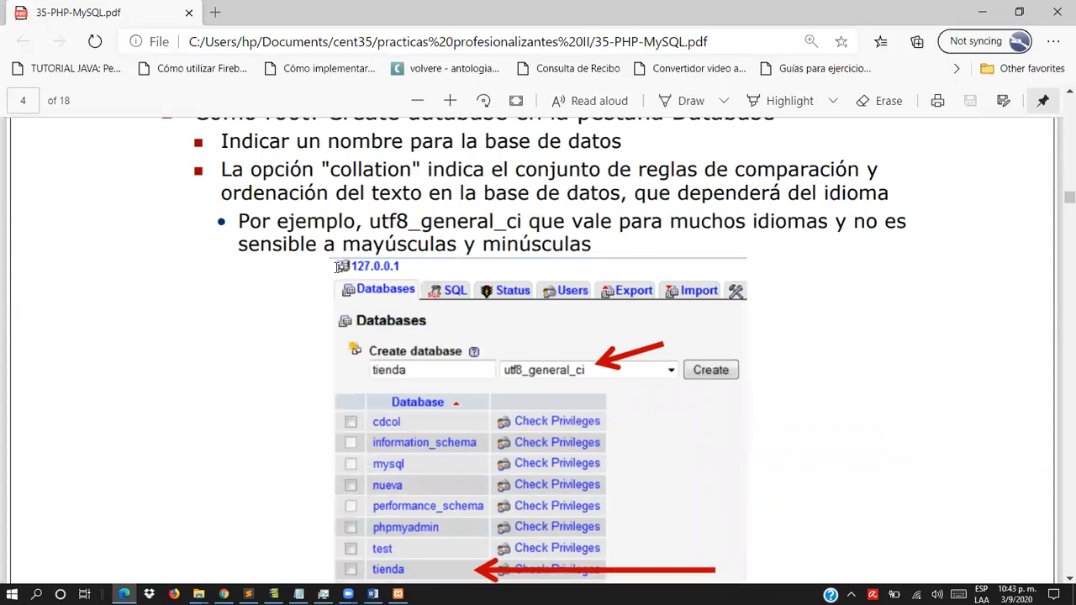
{"action": "scroll", "coordinate": [356, 266], "scroll_direction": "up", "scroll_amount": 2}
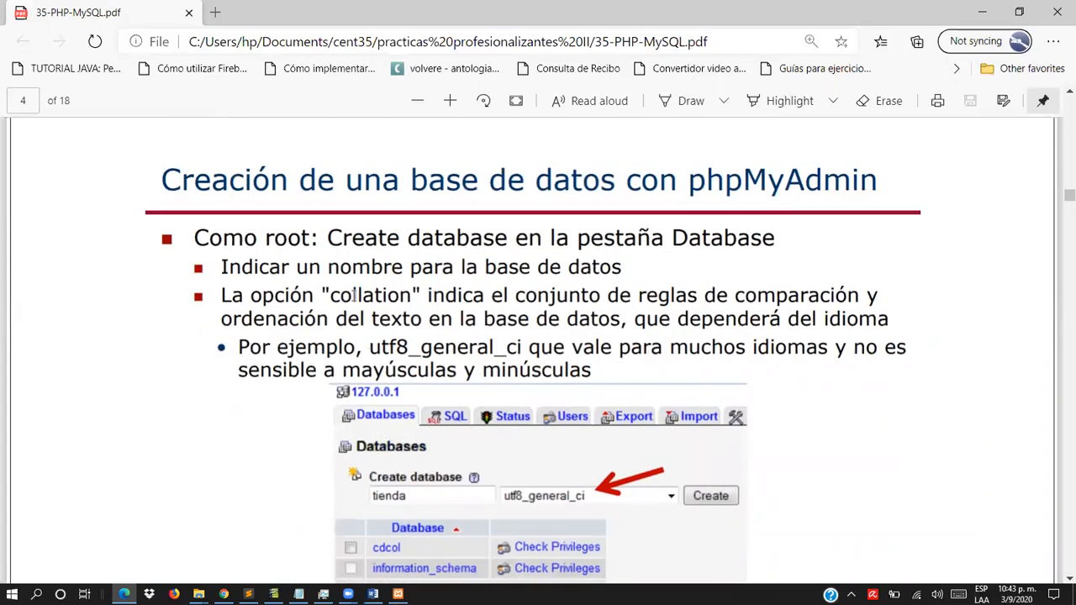
{"action": "scroll", "coordinate": [376, 318], "scroll_direction": "down", "scroll_amount": 2}
{"action": "scroll", "coordinate": [376, 319], "scroll_direction": "down", "scroll_amount": 2}
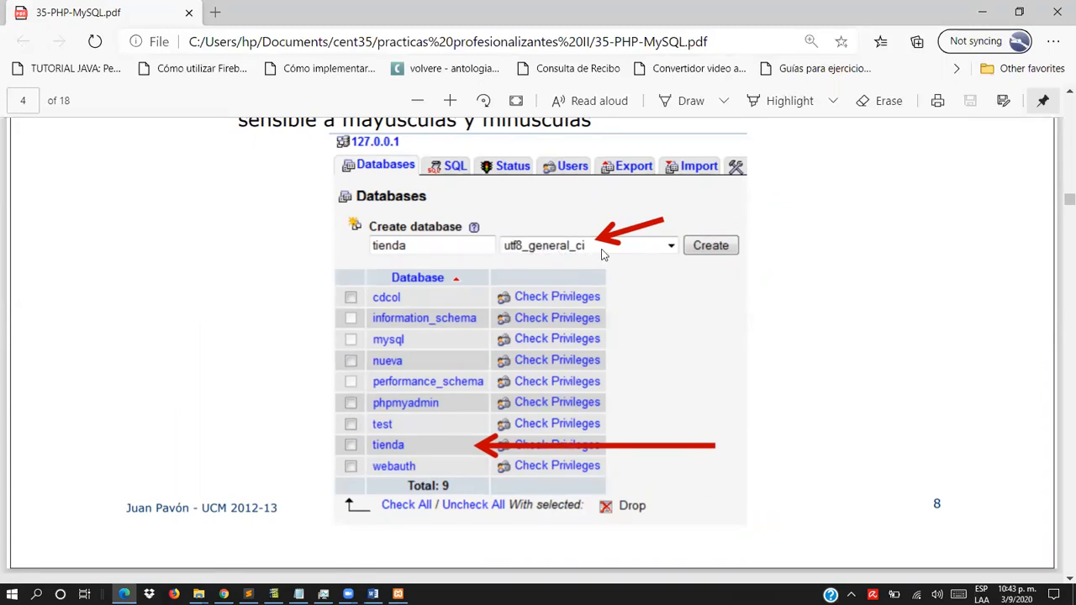
{"action": "scroll", "coordinate": [562, 235], "scroll_direction": "down", "scroll_amount": 3}
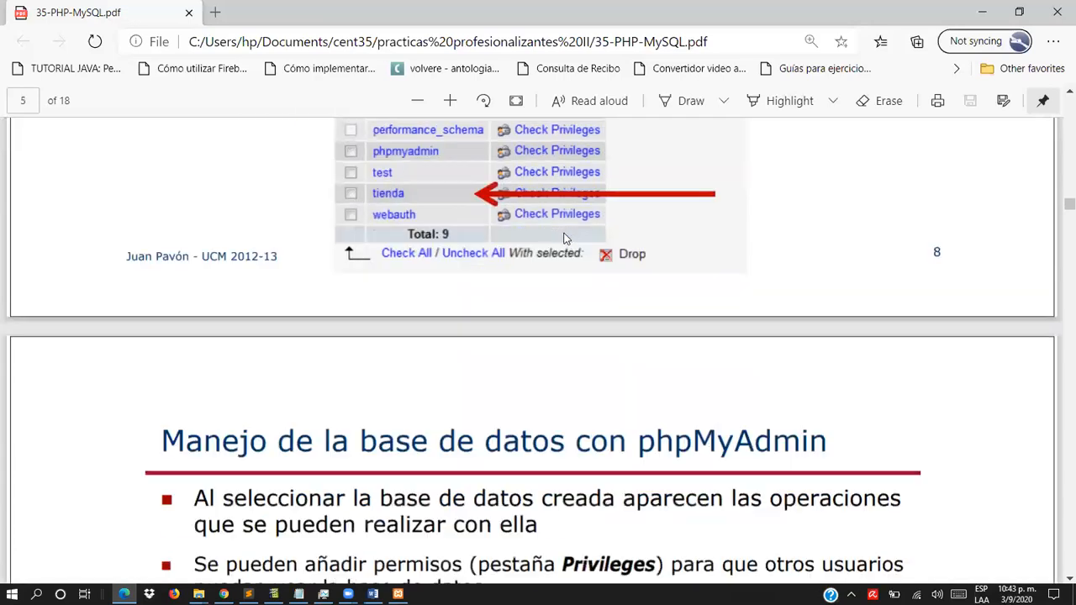
{"action": "scroll", "coordinate": [569, 230], "scroll_direction": "down", "scroll_amount": 2}
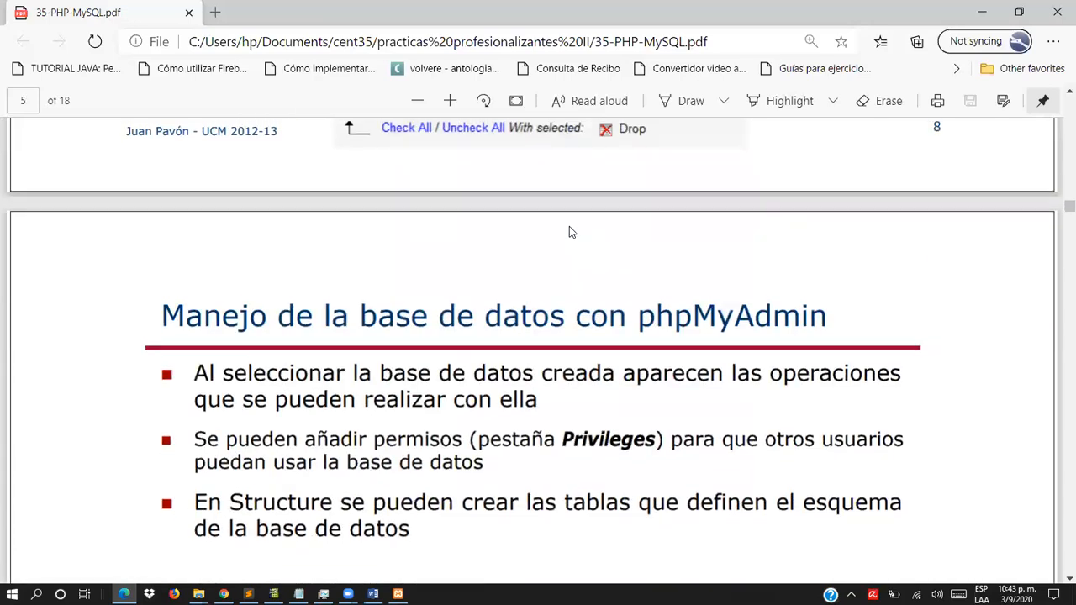
{"action": "scroll", "coordinate": [569, 226], "scroll_direction": "down", "scroll_amount": 2}
{"action": "scroll", "coordinate": [568, 227], "scroll_direction": "down", "scroll_amount": 2}
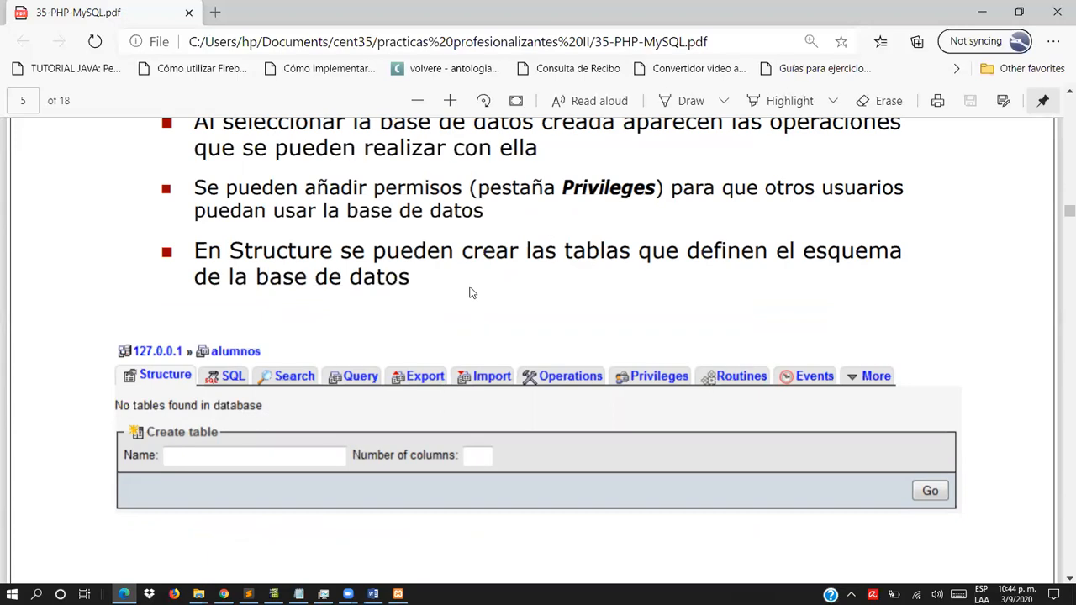
{"action": "scroll", "coordinate": [469, 294], "scroll_direction": "down", "scroll_amount": 2}
{"action": "scroll", "coordinate": [389, 278], "scroll_direction": "down", "scroll_amount": 6}
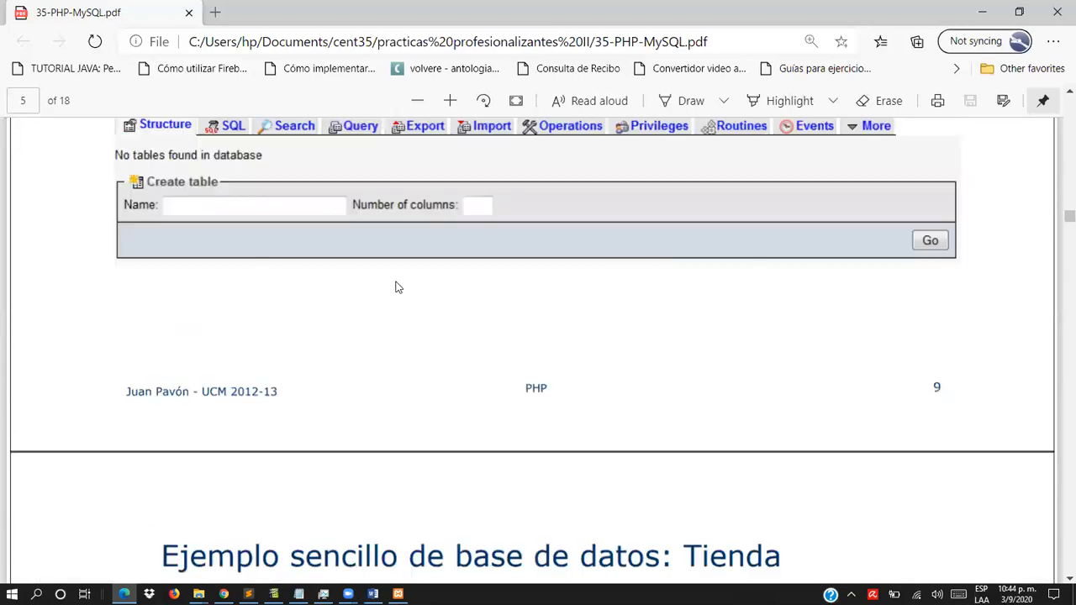
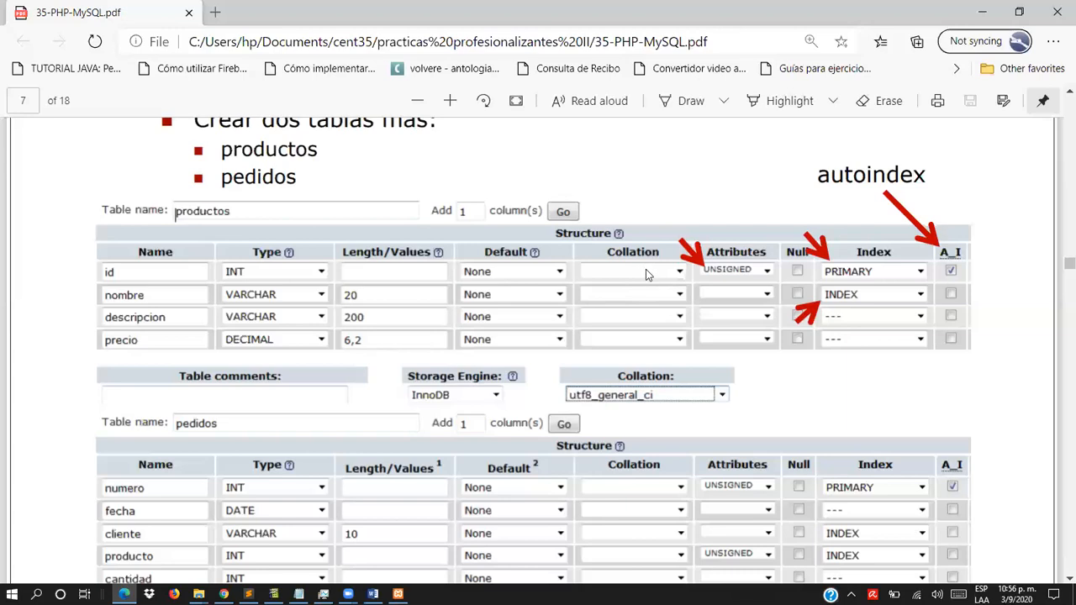
- Read the slides on the productos and pedidos table structures and on defining relations between tables
{"action": "scroll", "coordinate": [645, 268], "scroll_direction": "down", "scroll_amount": 5}
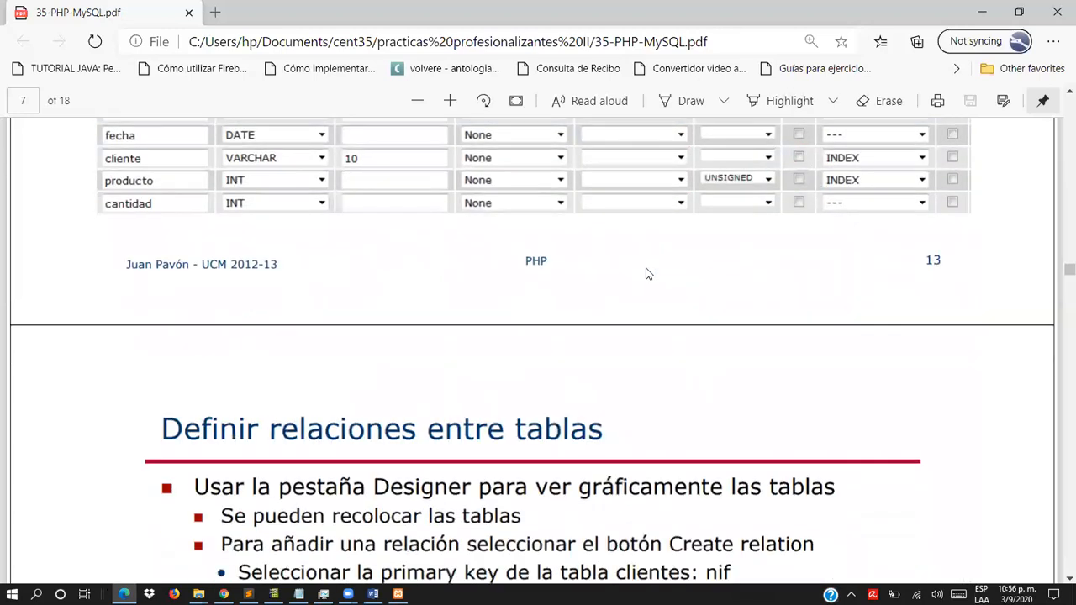
{"action": "scroll", "coordinate": [647, 270], "scroll_direction": "down", "scroll_amount": 3}
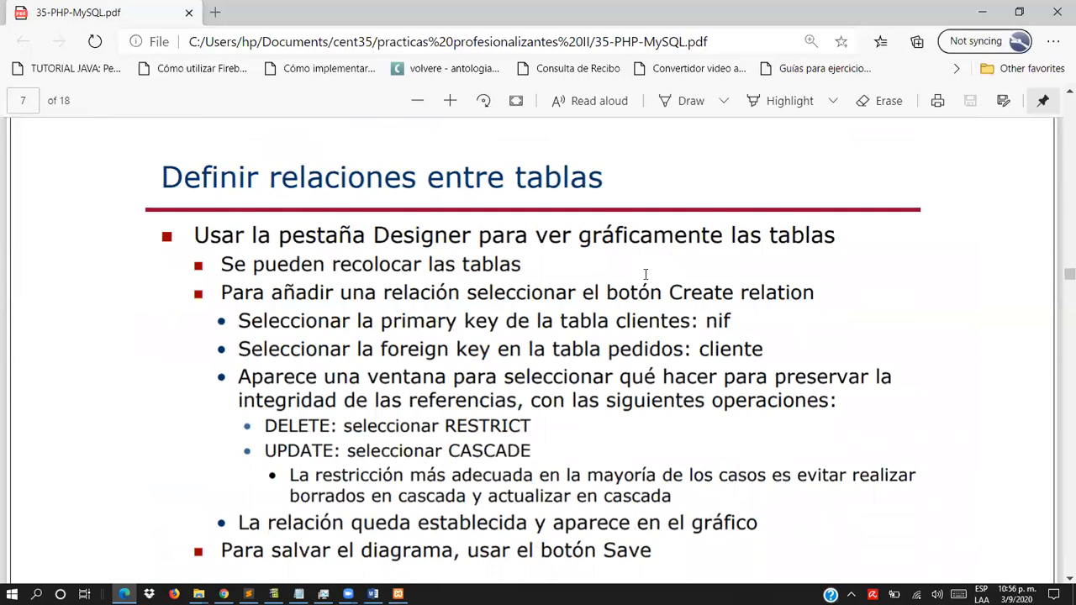
{"action": "scroll", "coordinate": [644, 276], "scroll_direction": "down", "scroll_amount": 2}
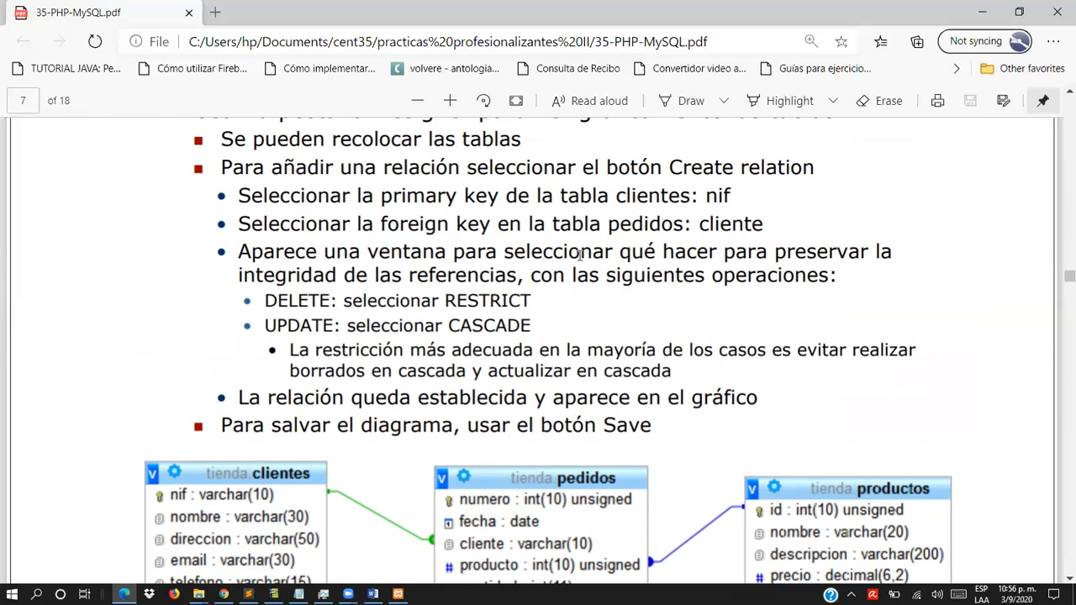
- Switch to phpMyAdmin in Chrome, open the prueba database in the Designer, and reposition the usuarios table near the upper middle of the canvas
{"action": "key", "text": "alt+Tab"}
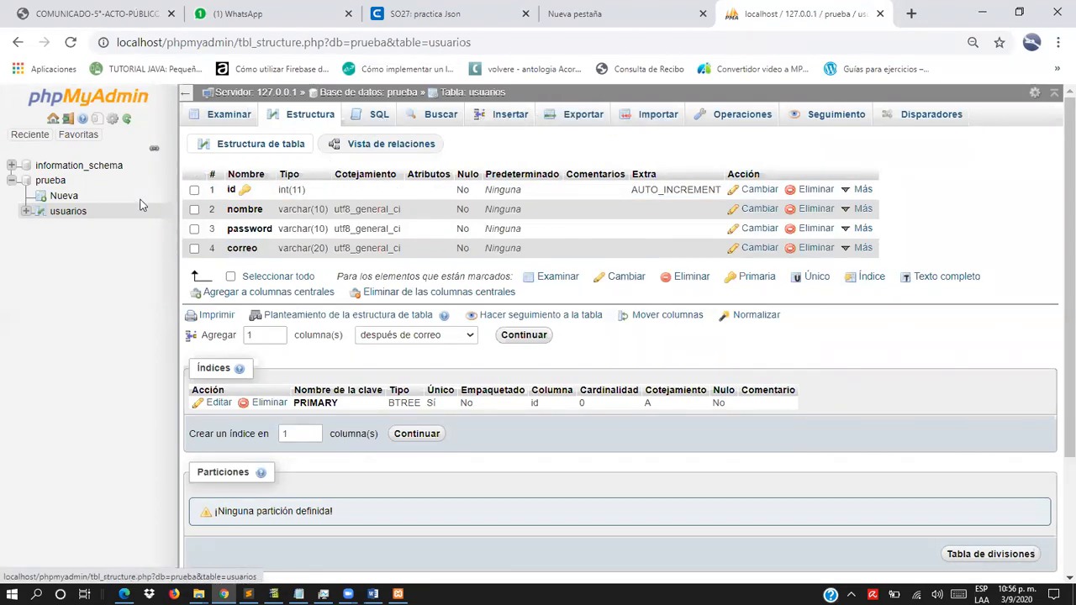
{"action": "left_click", "coordinate": [57, 184]}
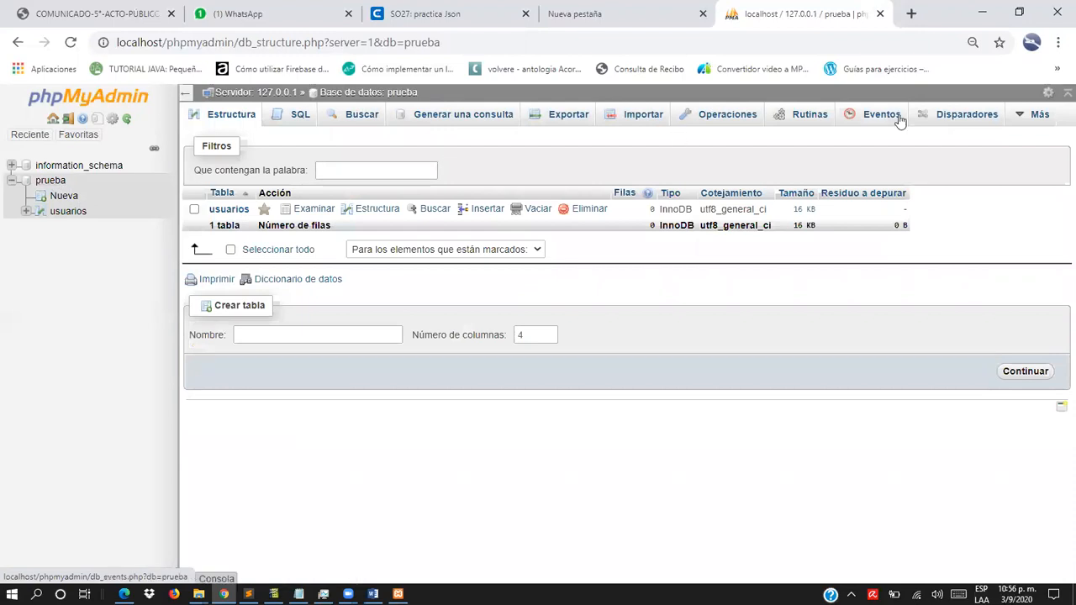
{"action": "mouse_move", "coordinate": [1034, 117]}
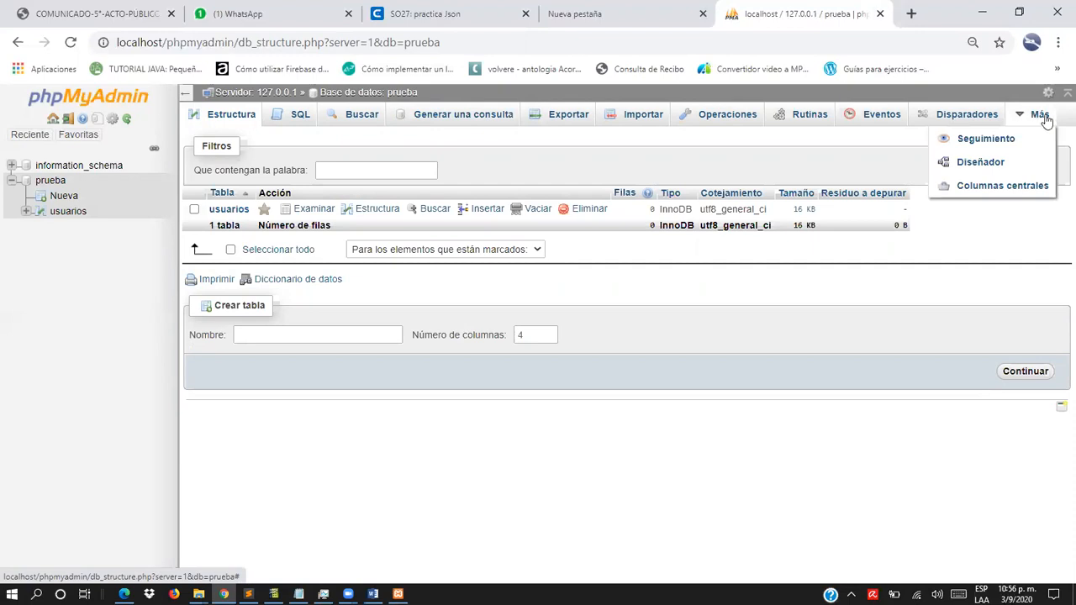
{"action": "left_click", "coordinate": [997, 167]}
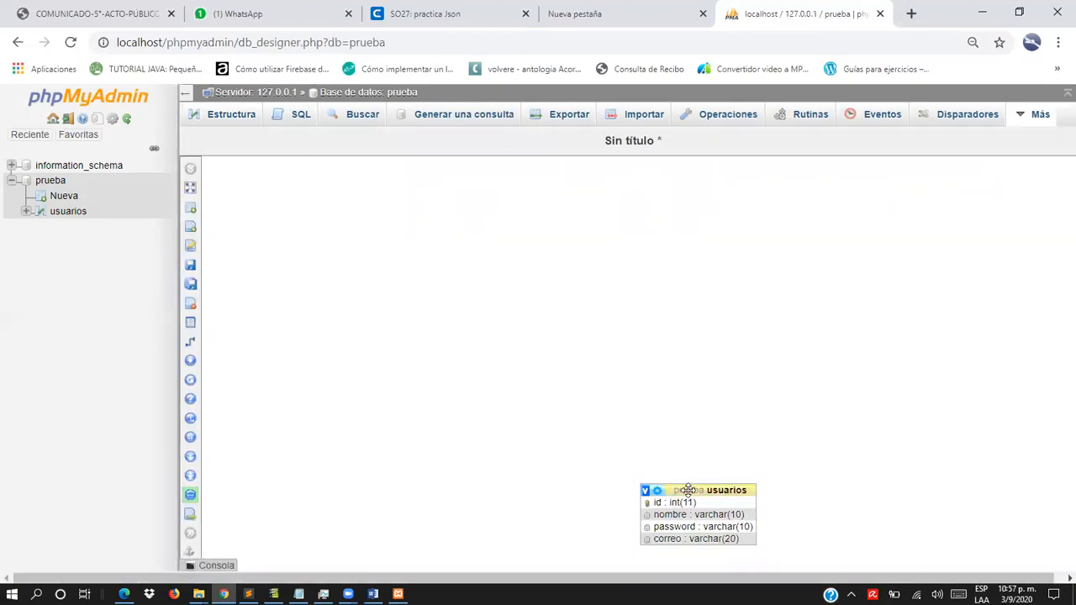
{"action": "left_click_drag", "start_coordinate": [687, 489], "coordinate": [594, 225]}
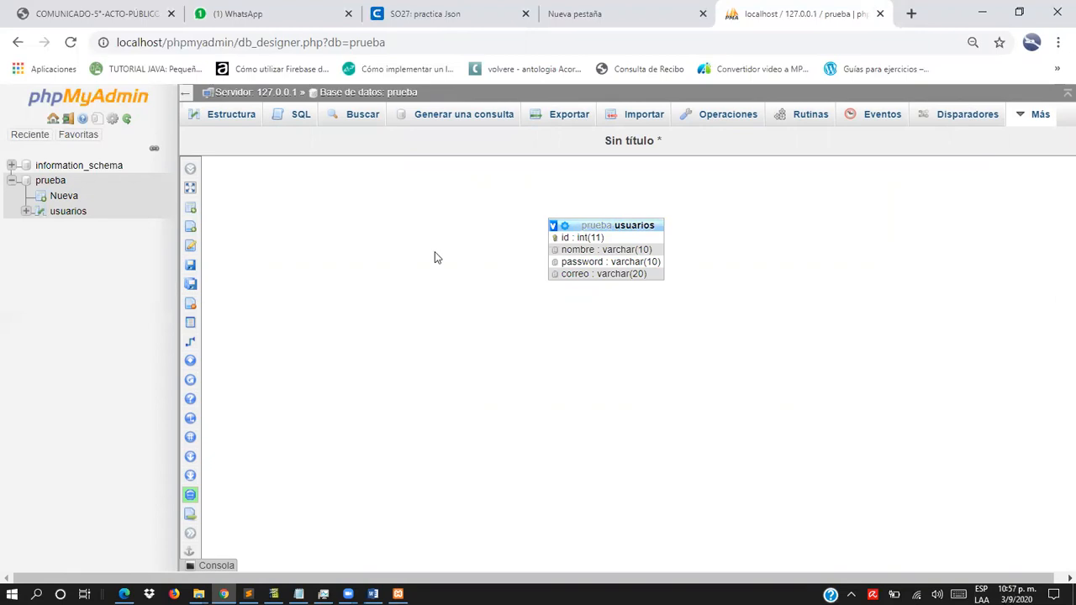
- Switch back to 35-PHP-MySQL.pdf in Edge and study the slide on table relations, including key selection, DELETE and UPDATE rules, and the tienda diagram
{"action": "mouse_move", "coordinate": [205, 252]}
{"action": "key", "text": "alt+Tab"}
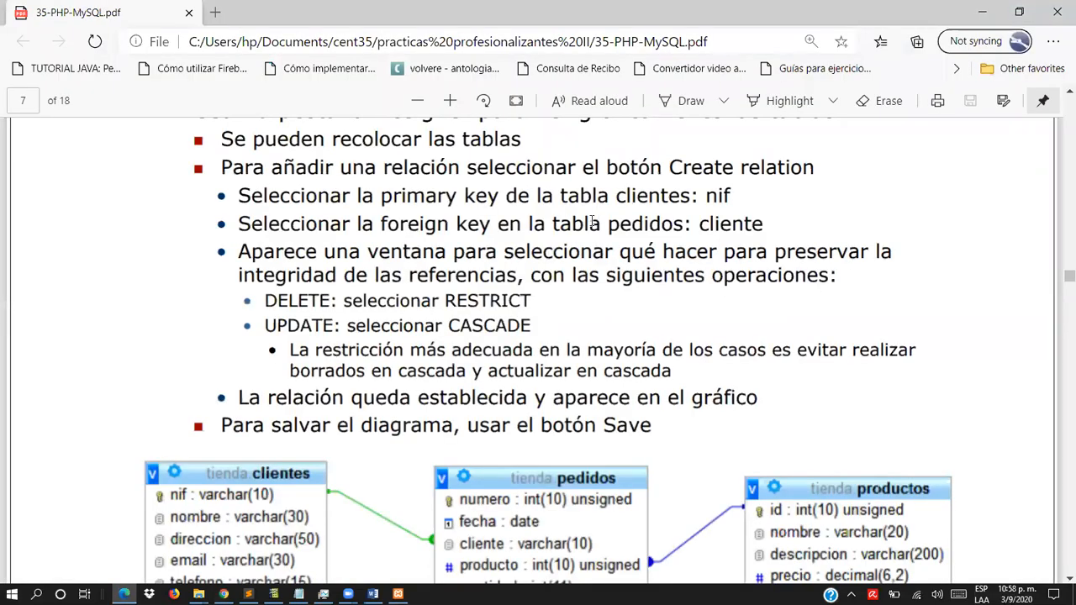
{"action": "scroll", "coordinate": [593, 221], "scroll_direction": "down", "scroll_amount": 3}
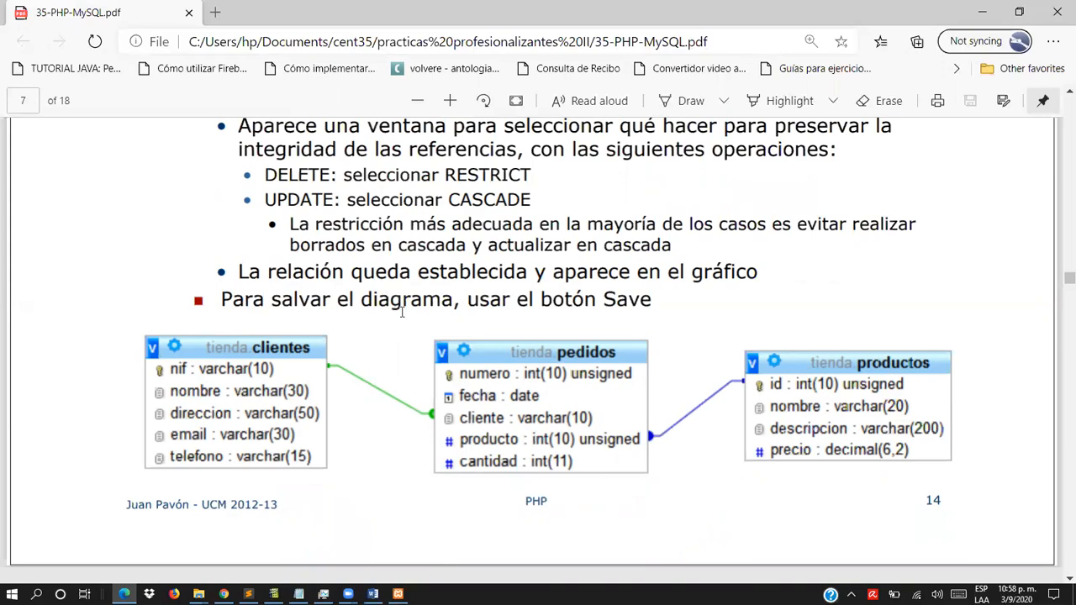
{"action": "scroll", "coordinate": [402, 312], "scroll_direction": "up", "scroll_amount": 3}
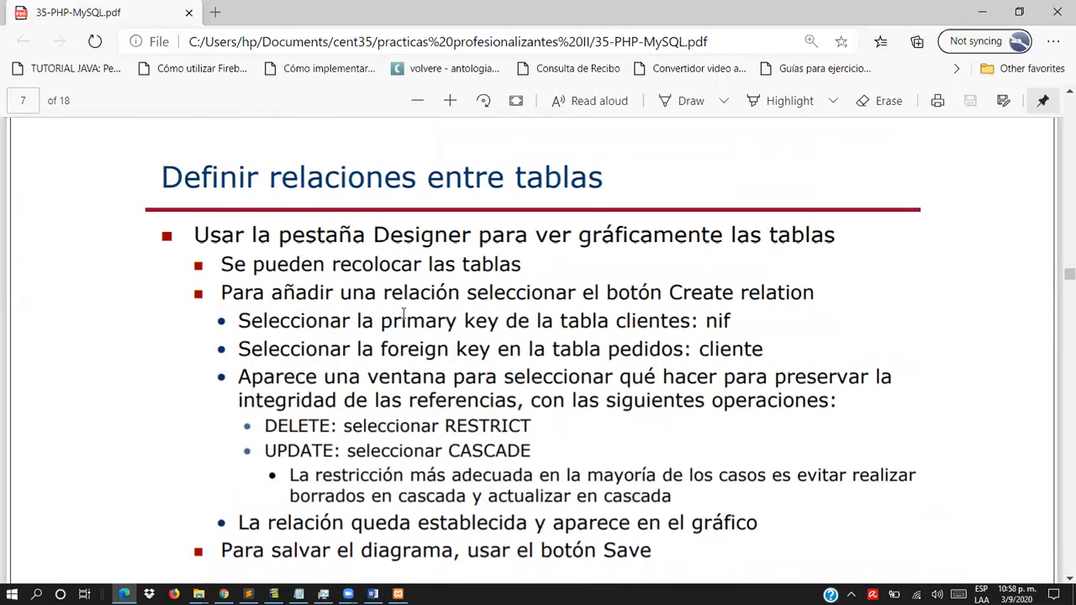
{"action": "scroll", "coordinate": [403, 316], "scroll_direction": "down", "scroll_amount": 2}
{"action": "scroll", "coordinate": [353, 344], "scroll_direction": "up", "scroll_amount": 1}
{"action": "scroll", "coordinate": [294, 375], "scroll_direction": "down", "scroll_amount": 2}
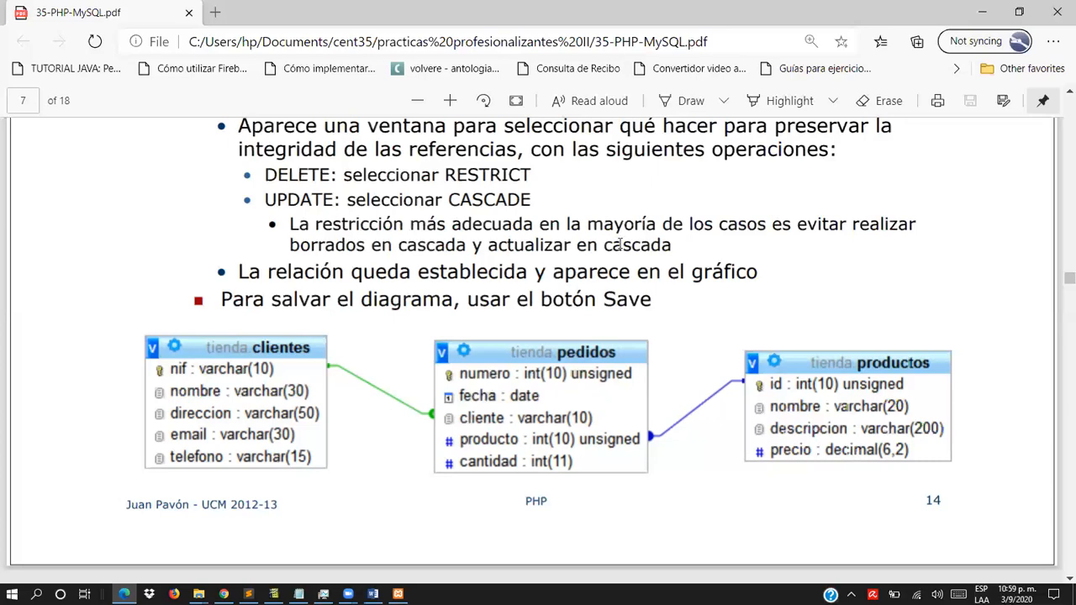
{"action": "scroll", "coordinate": [618, 244], "scroll_direction": "up", "scroll_amount": 3}
{"action": "scroll", "coordinate": [619, 244], "scroll_direction": "up", "scroll_amount": 3}
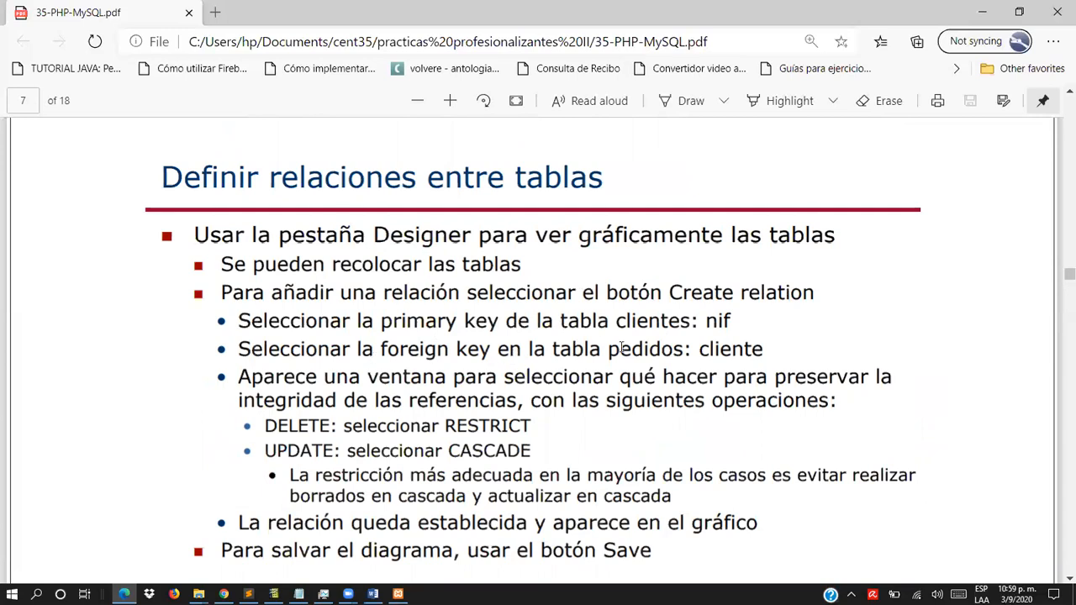
{"action": "scroll", "coordinate": [673, 324], "scroll_direction": "down", "scroll_amount": 3}
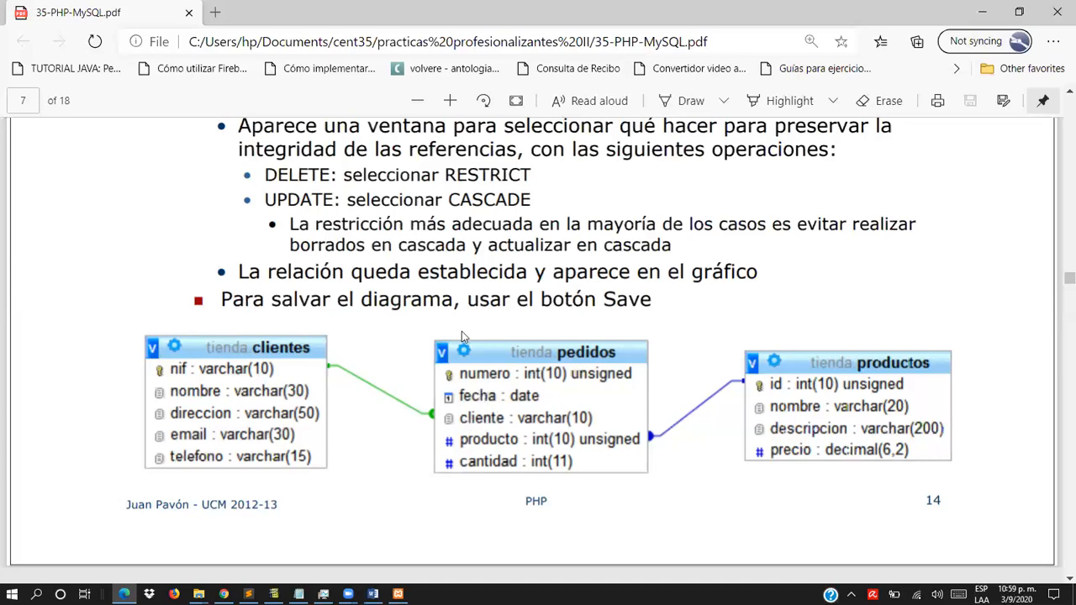
{"action": "scroll", "coordinate": [358, 163], "scroll_direction": "up", "scroll_amount": 2}
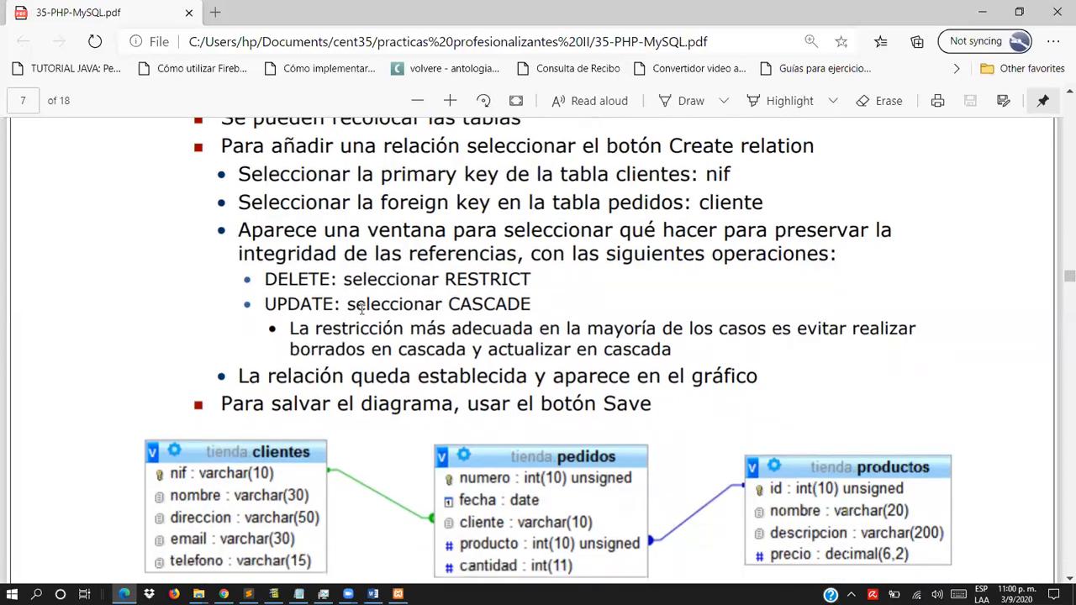
{"action": "scroll", "coordinate": [353, 306], "scroll_direction": "down", "scroll_amount": 3}
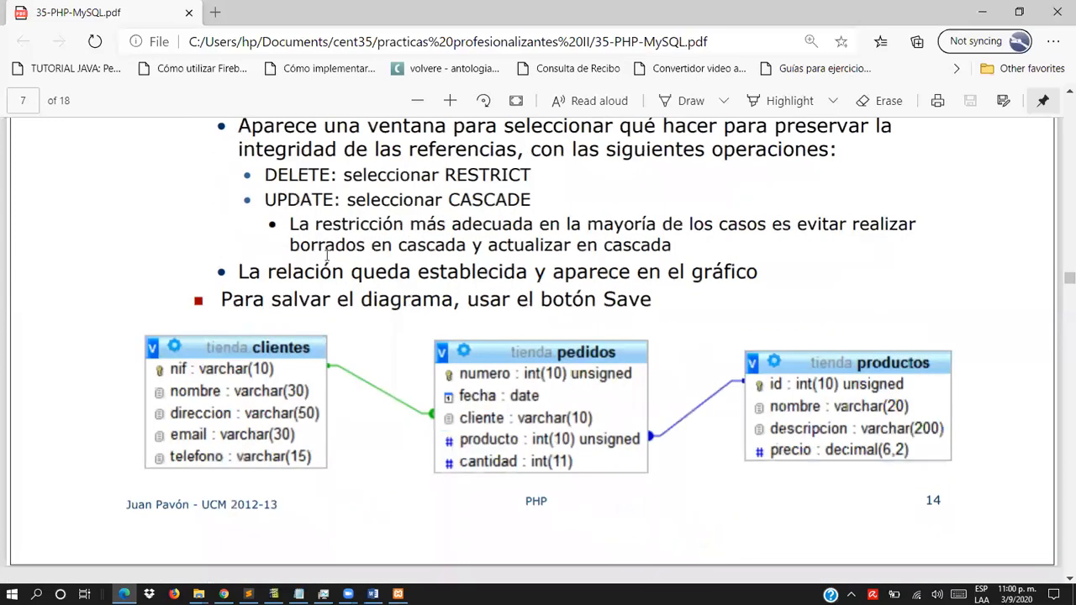
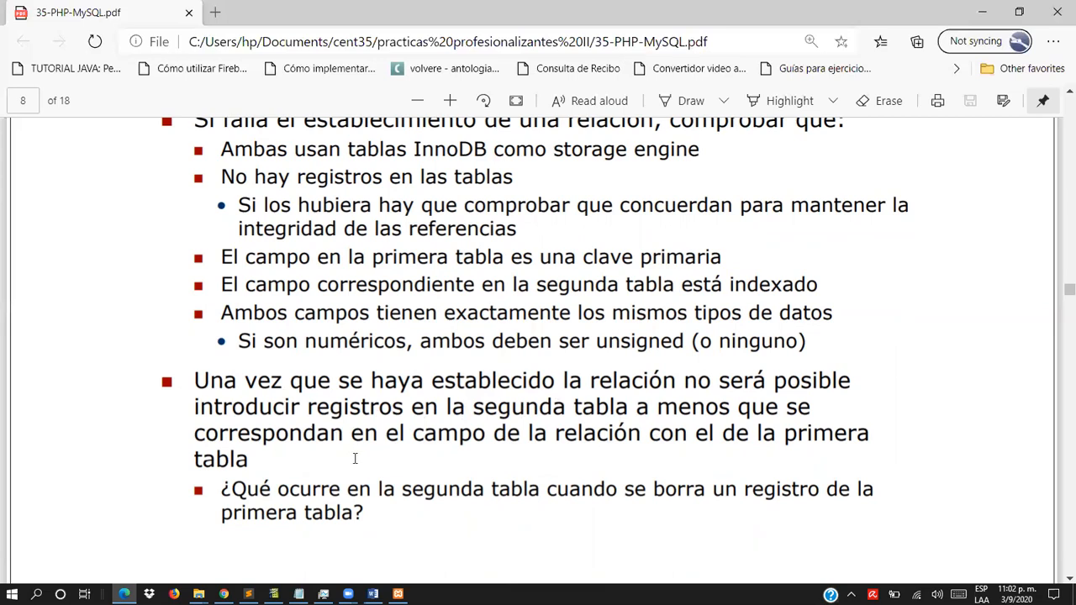
- Review the slides on troubleshooting table relations, the tienda relation diagram, and introducing data into tables
{"action": "scroll", "coordinate": [355, 458], "scroll_direction": "down", "scroll_amount": 3}
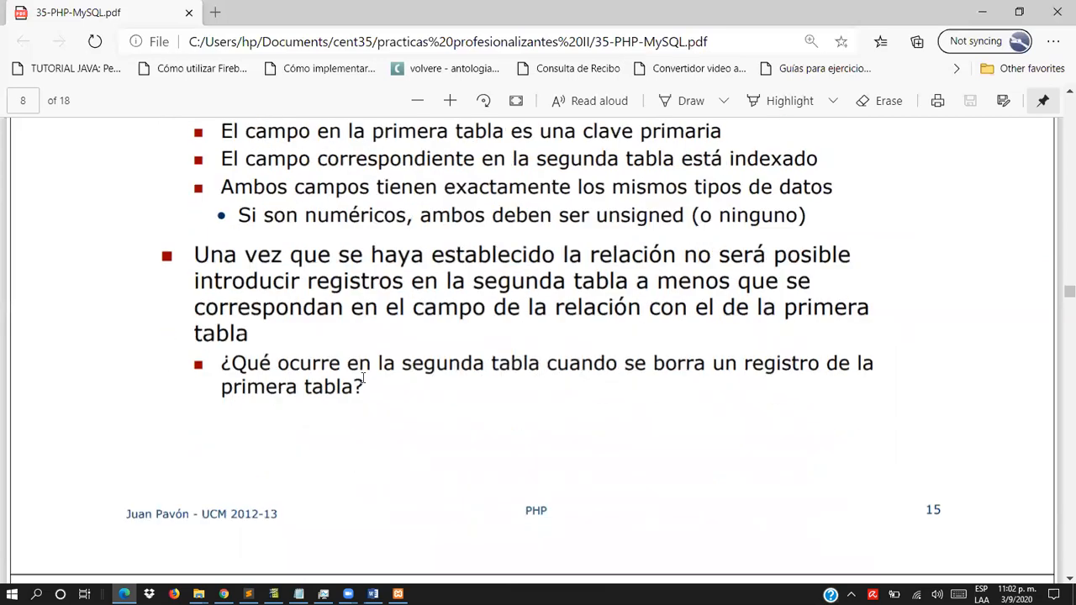
{"action": "scroll", "coordinate": [351, 395], "scroll_direction": "down", "scroll_amount": 5}
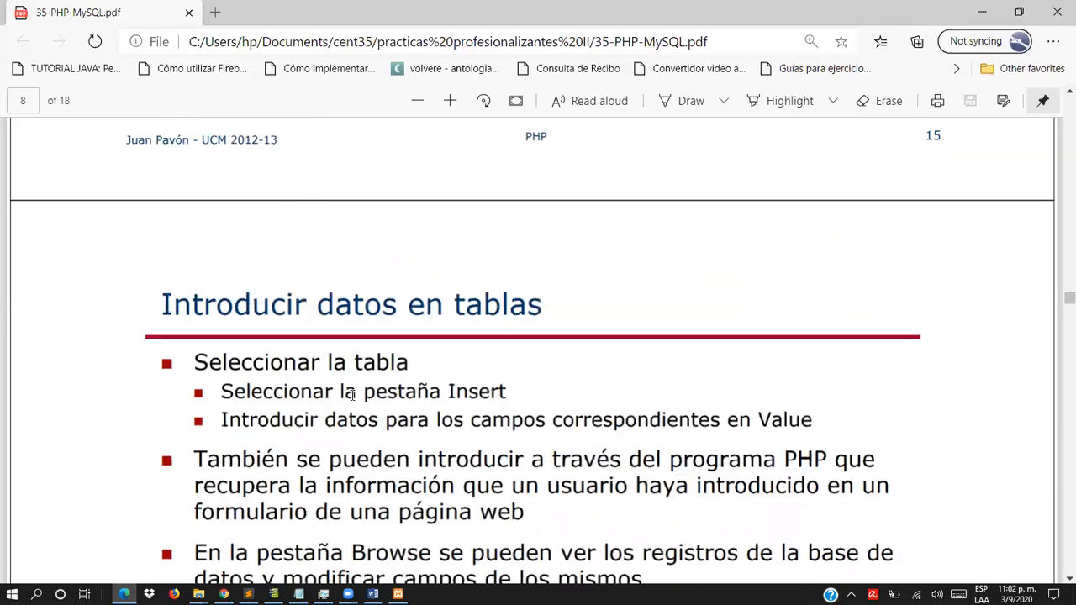
{"action": "scroll", "coordinate": [352, 394], "scroll_direction": "up", "scroll_amount": 5}
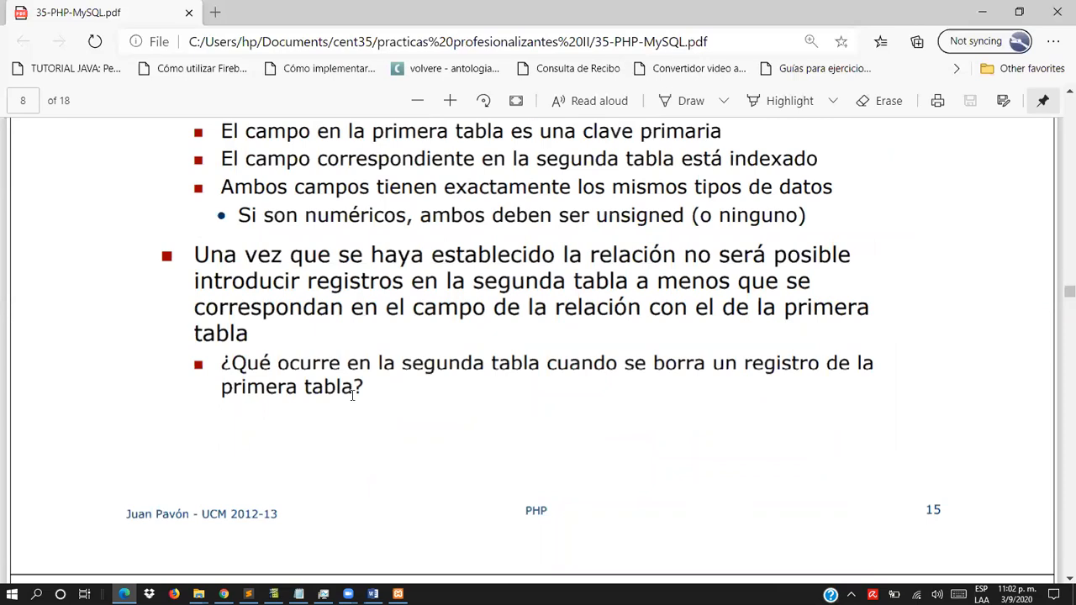
{"action": "scroll", "coordinate": [295, 338], "scroll_direction": "up", "scroll_amount": 7}
{"action": "scroll", "coordinate": [296, 344], "scroll_direction": "up", "scroll_amount": 3}
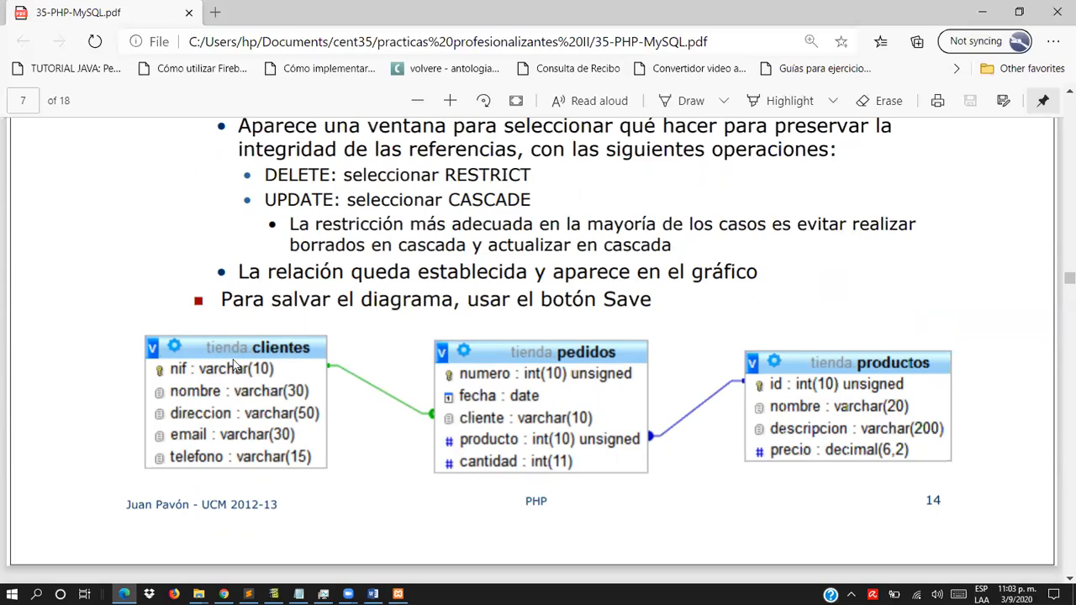
{"action": "scroll", "coordinate": [237, 367], "scroll_direction": "up", "scroll_amount": 1}
{"action": "scroll", "coordinate": [243, 361], "scroll_direction": "down", "scroll_amount": 8}
{"action": "scroll", "coordinate": [263, 337], "scroll_direction": "down", "scroll_amount": 7}
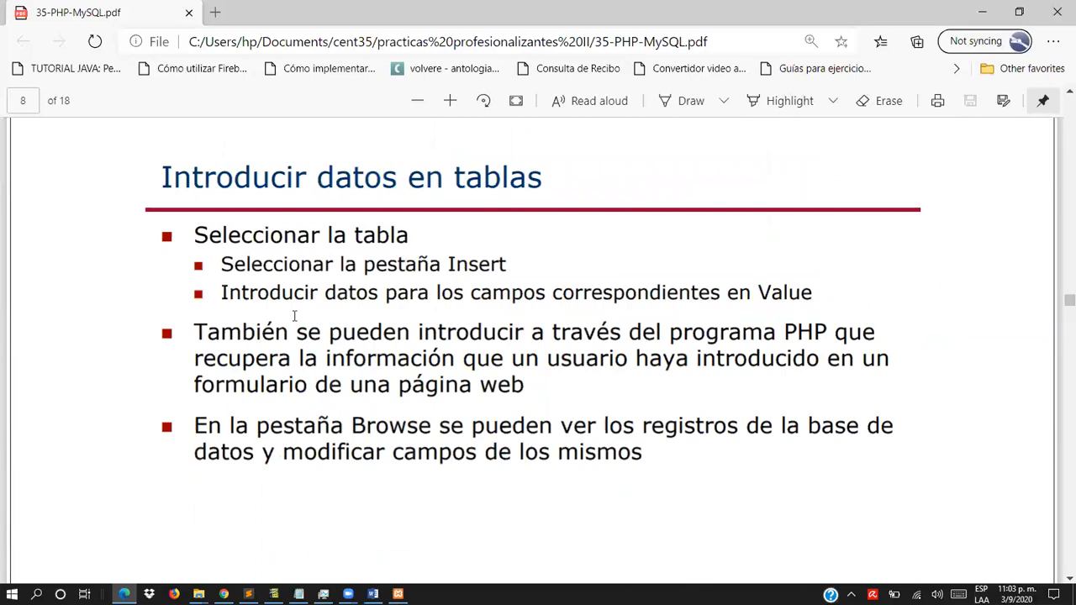
{"action": "scroll", "coordinate": [296, 313], "scroll_direction": "down", "scroll_amount": 2}
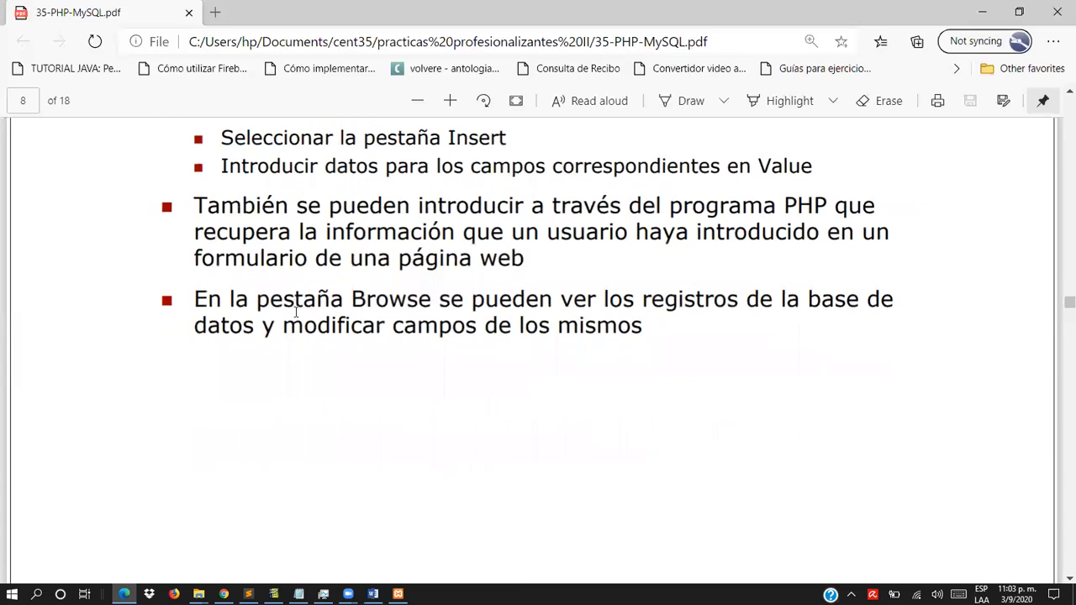
{"action": "scroll", "coordinate": [286, 301], "scroll_direction": "up", "scroll_amount": 2}
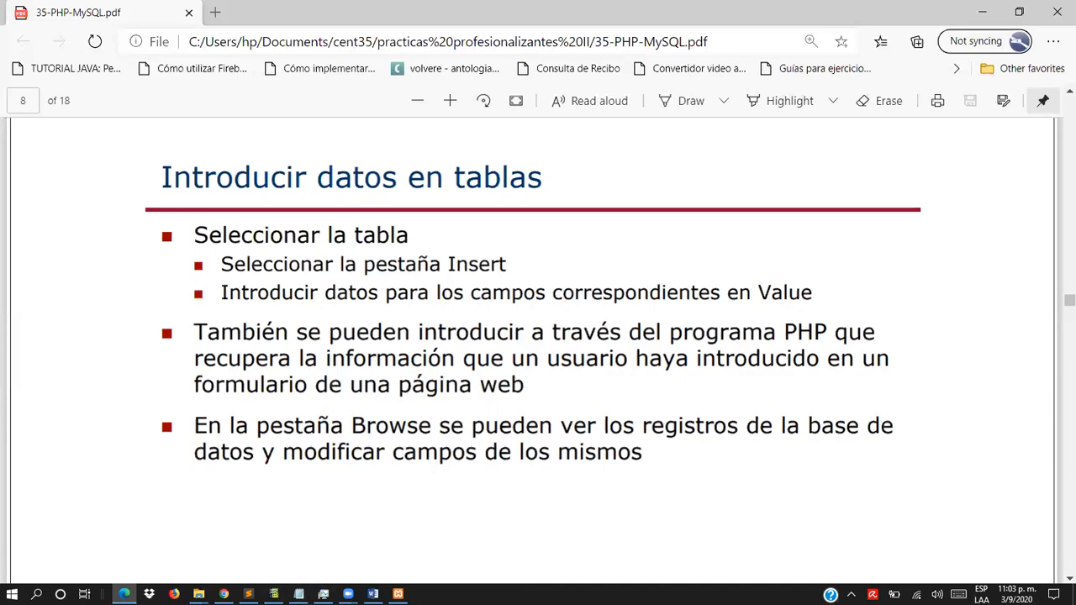
- Switch to phpMyAdmin in Chrome and open the form for inserting records into the usuarios table of prueba
{"action": "left_click", "coordinate": [225, 590]}
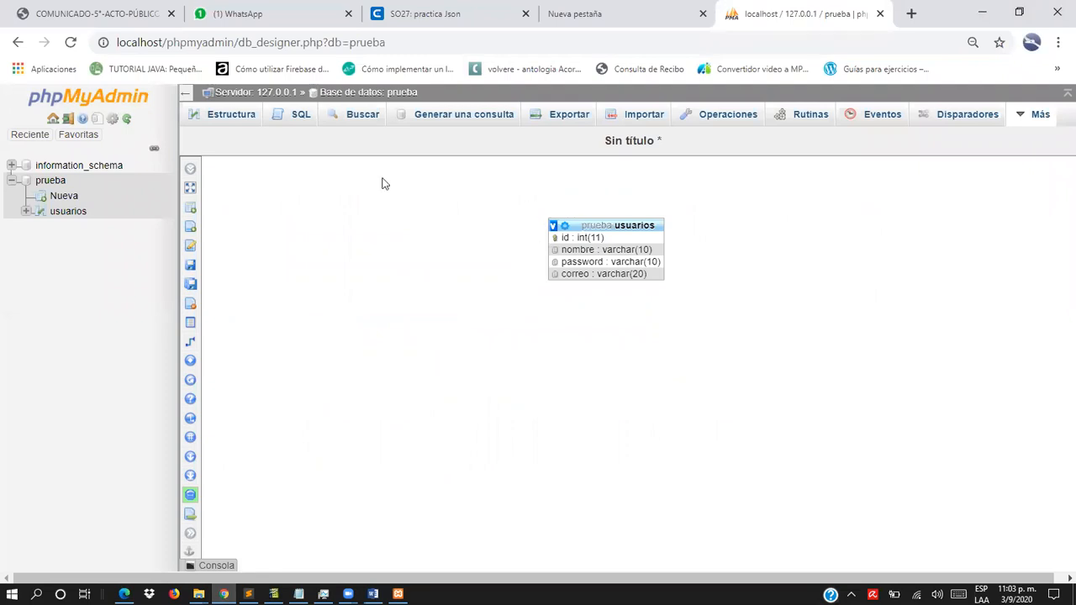
{"action": "left_click", "coordinate": [69, 211]}
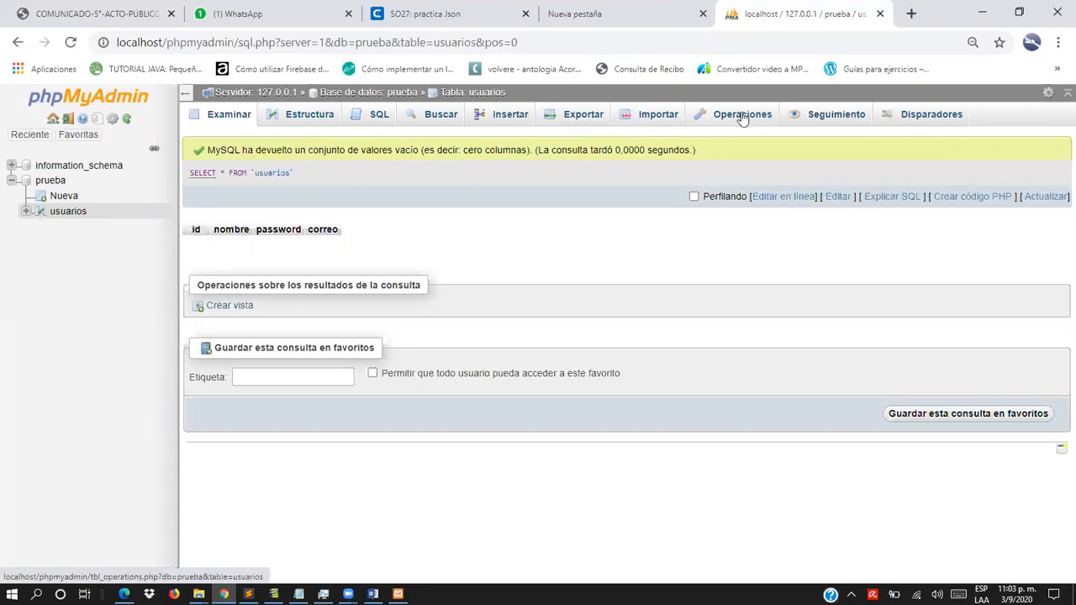
{"action": "left_click", "coordinate": [55, 181]}
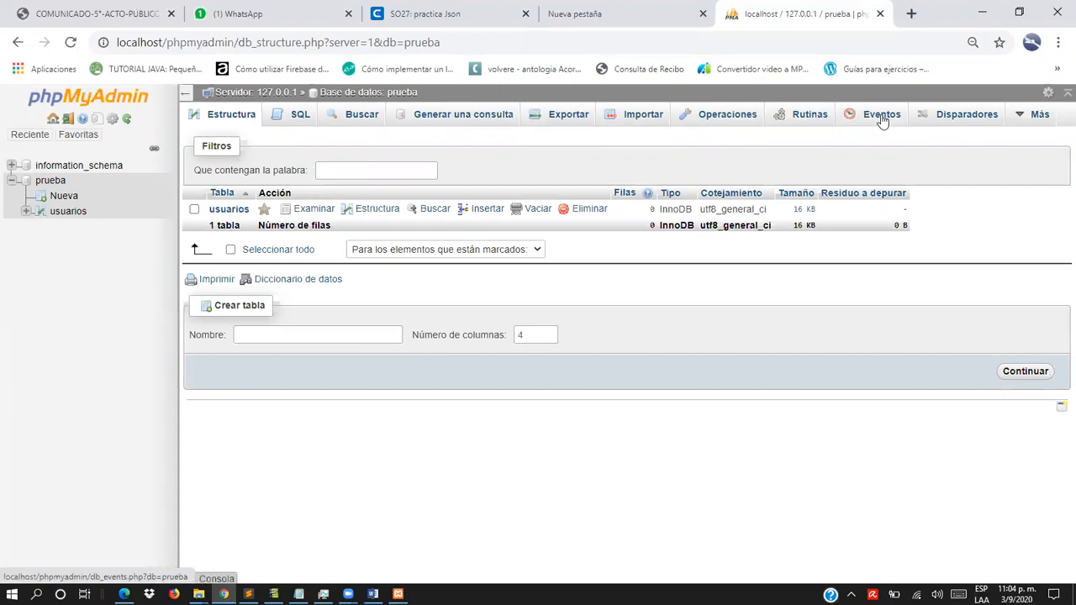
{"action": "mouse_move", "coordinate": [1038, 123]}
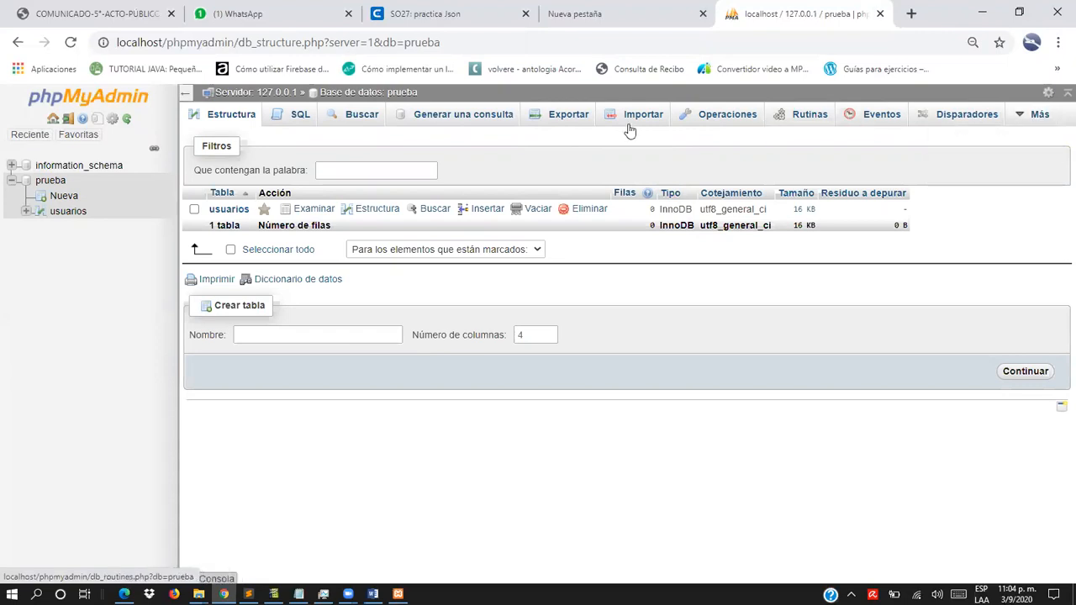
{"action": "left_click", "coordinate": [72, 215]}
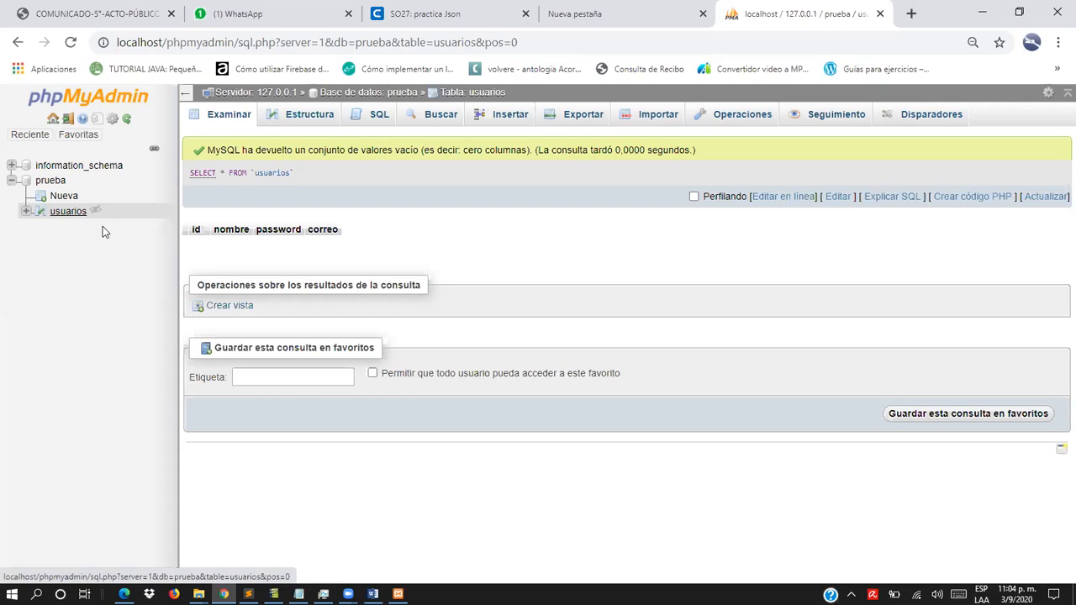
{"action": "left_click", "coordinate": [510, 115]}
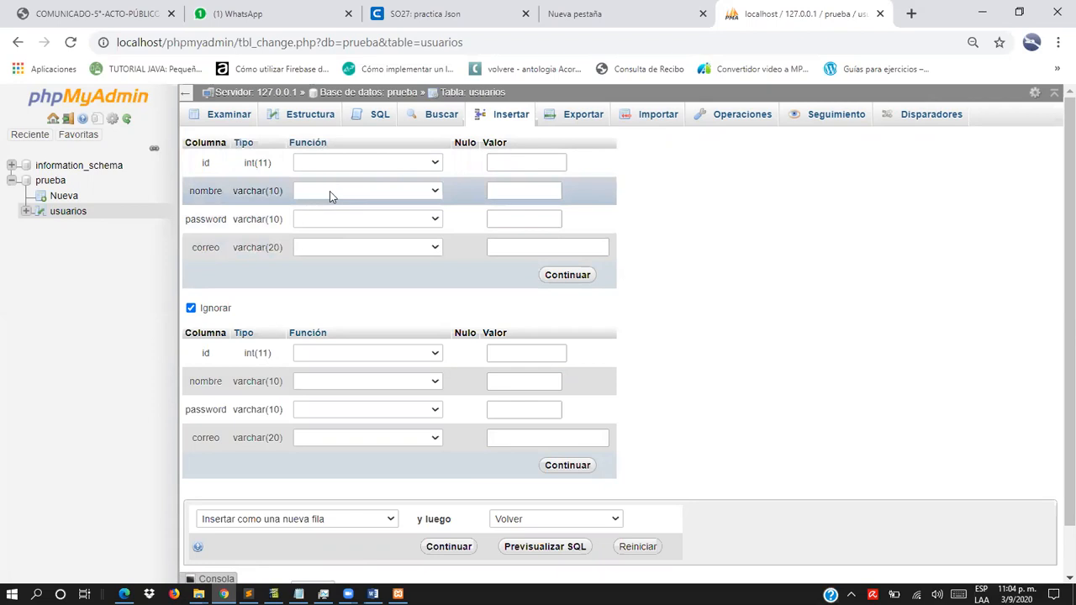
- Fill in the first new usuarios record with the user's nombre, password and correo, leaving id empty
{"action": "left_click", "coordinate": [329, 191]}
{"action": "left_click", "coordinate": [337, 190]}
{"action": "left_click", "coordinate": [528, 195]}
{"action": "type", "text": "luis"}
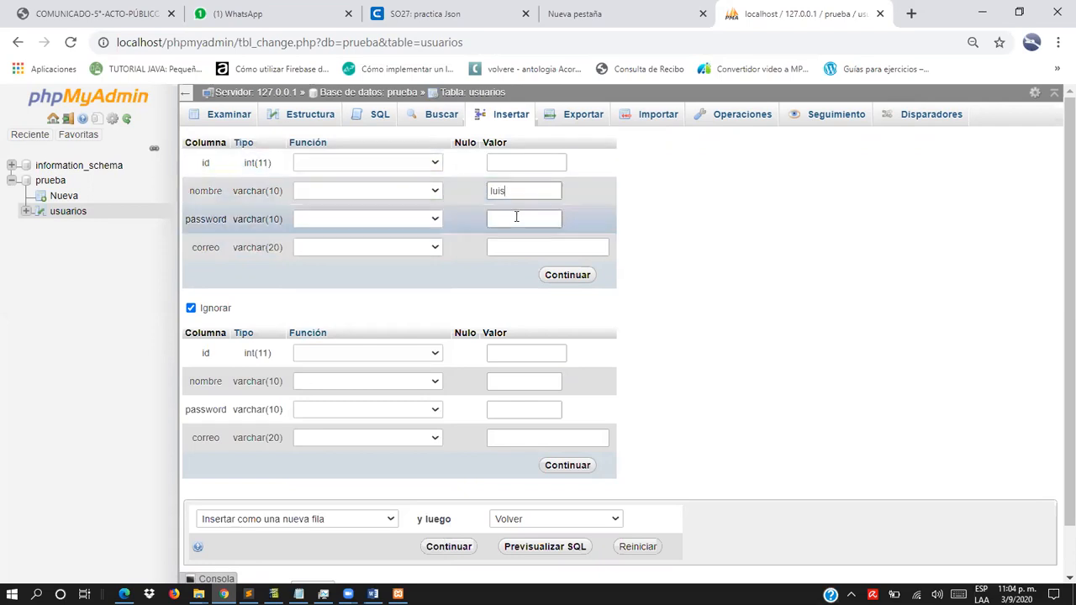
{"action": "left_click", "coordinate": [515, 218]}
{"action": "type", "text": "1234"}
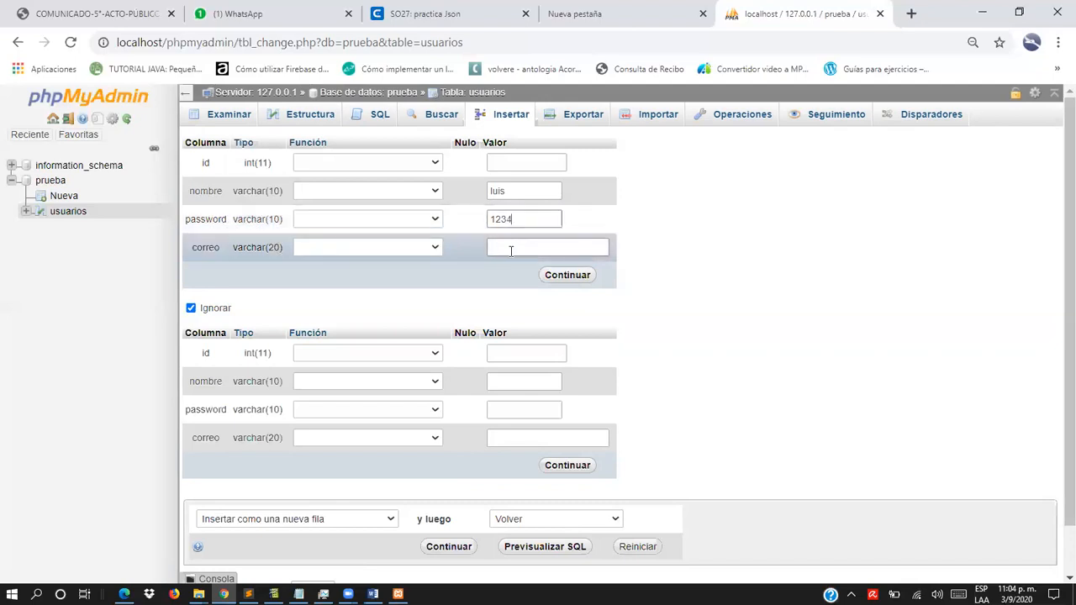
{"action": "left_click", "coordinate": [510, 247]}
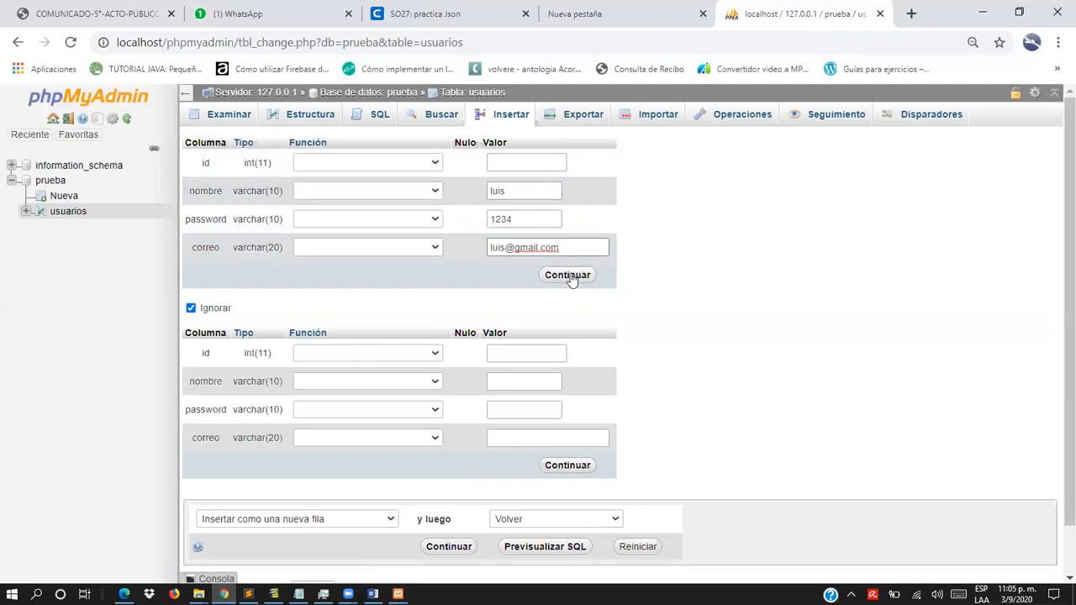
- Submit the new record to the usuarios table and browse the table's rows
{"action": "left_click", "coordinate": [568, 276]}
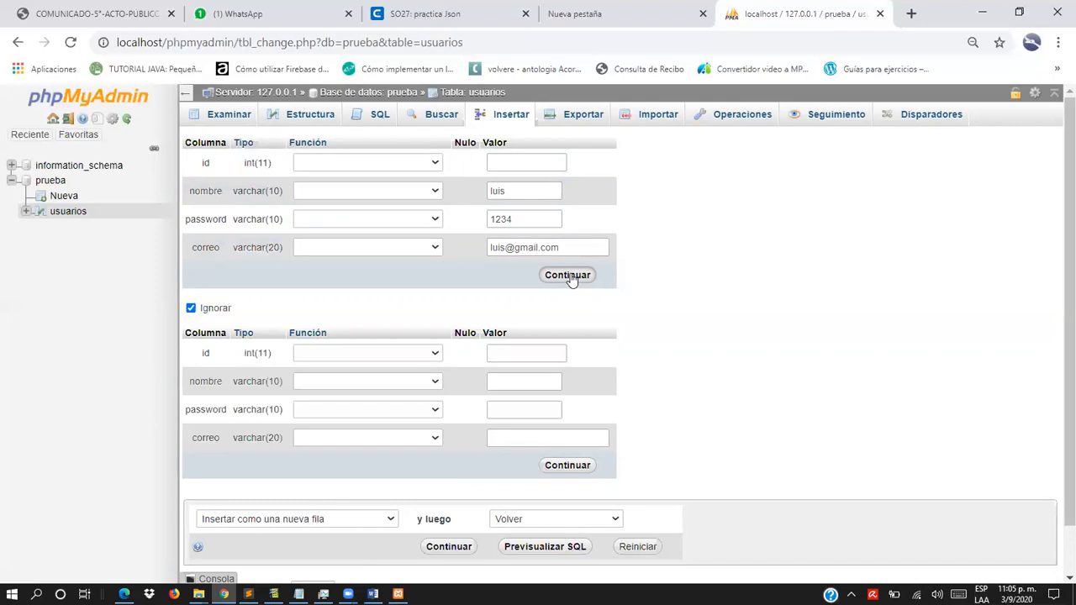
{"action": "left_click", "coordinate": [568, 275]}
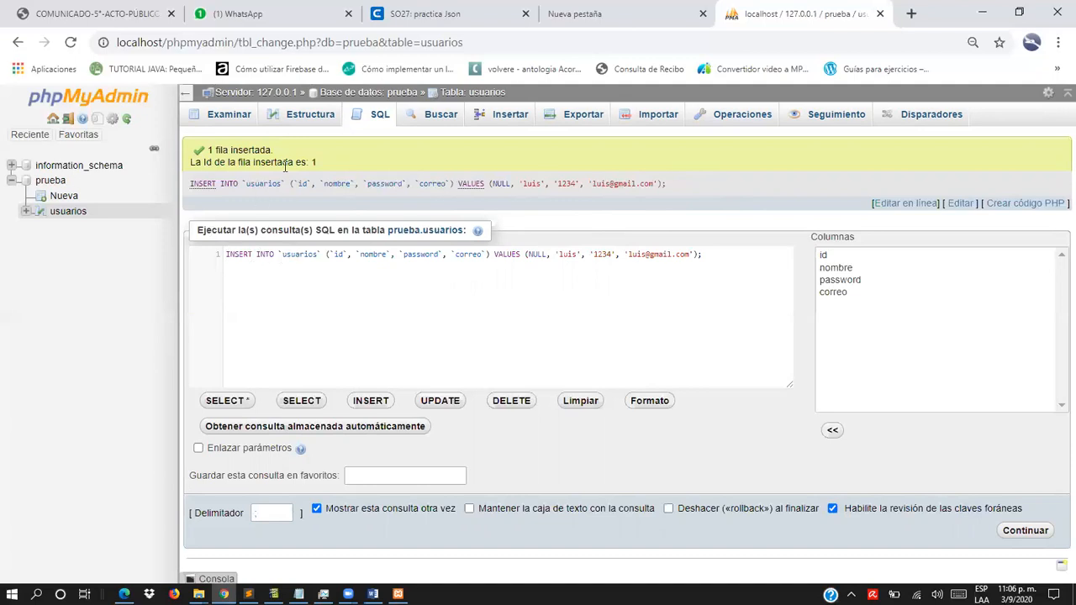
{"action": "left_click", "coordinate": [68, 215]}
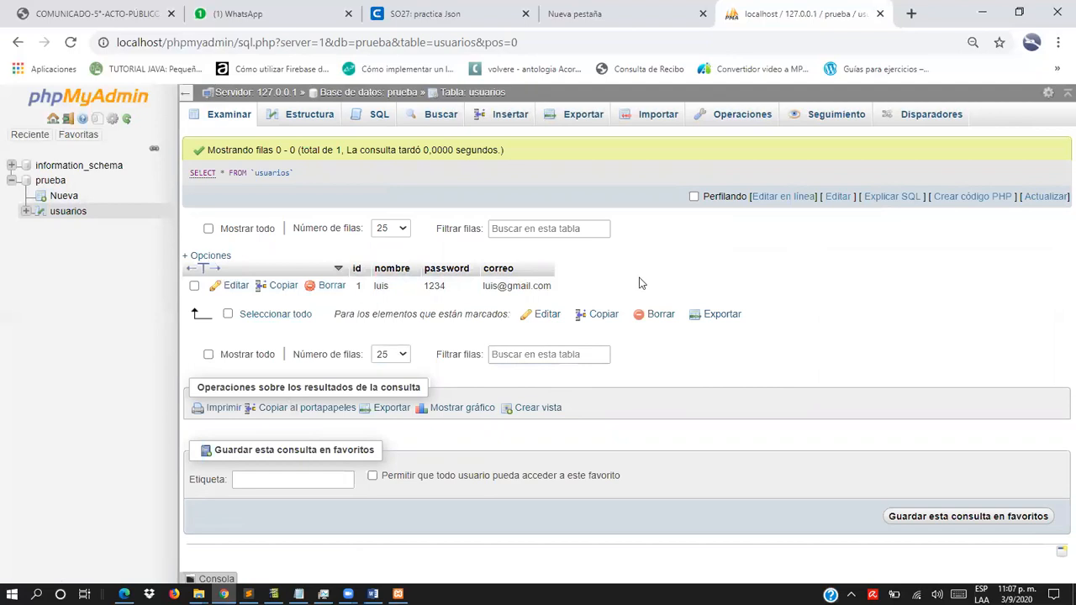
- Switch back to 35-PHP-MySQL.pdf in Edge and read on to the slide about database backup and export options
{"action": "key", "text": "alt+Tab"}
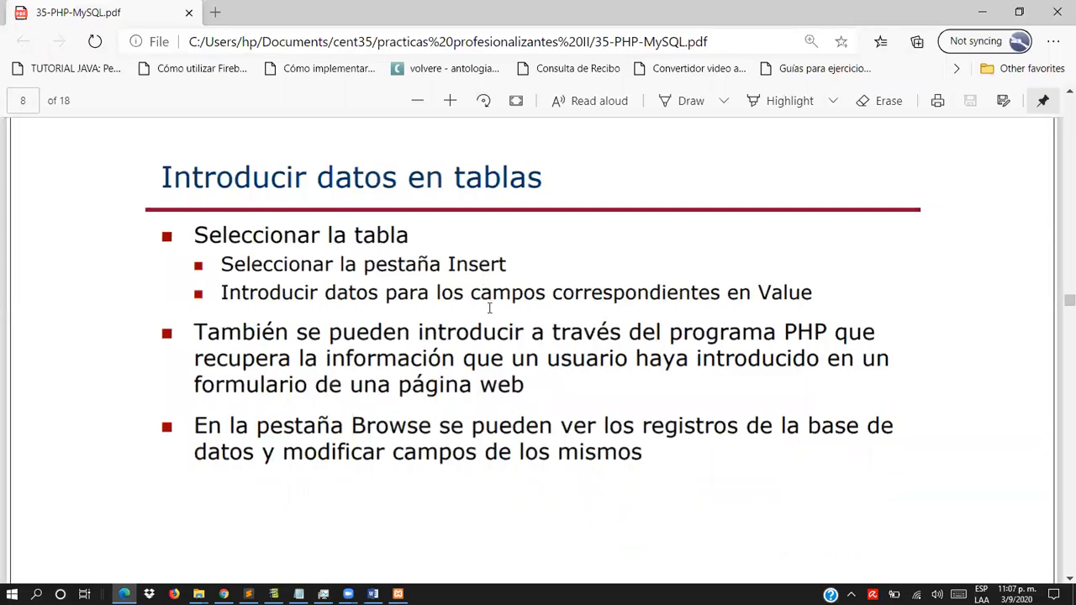
{"action": "scroll", "coordinate": [488, 309], "scroll_direction": "down", "scroll_amount": 3}
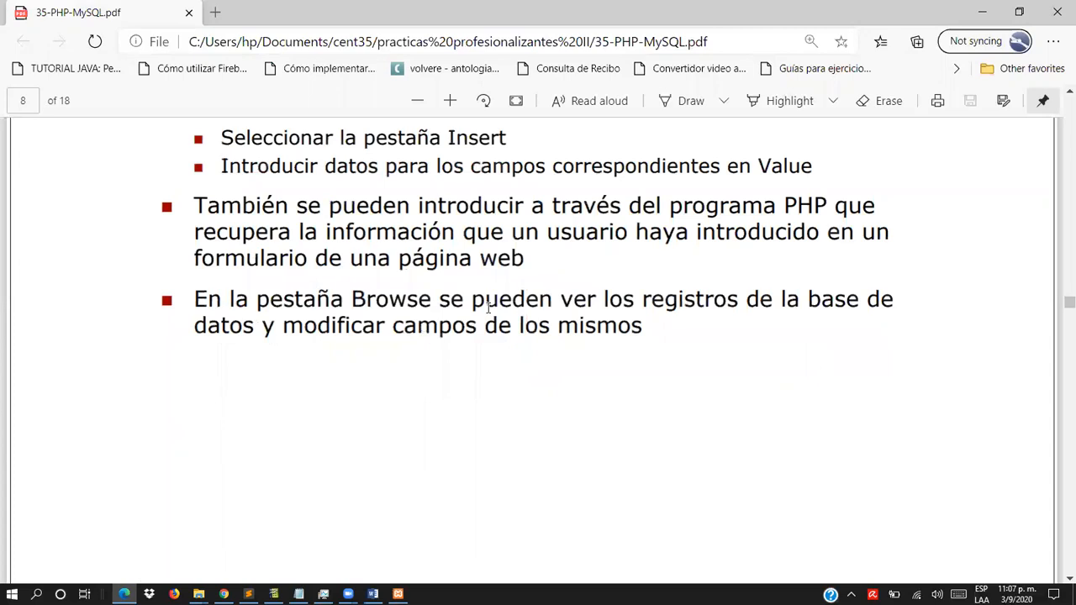
{"action": "scroll", "coordinate": [488, 308], "scroll_direction": "down", "scroll_amount": 10}
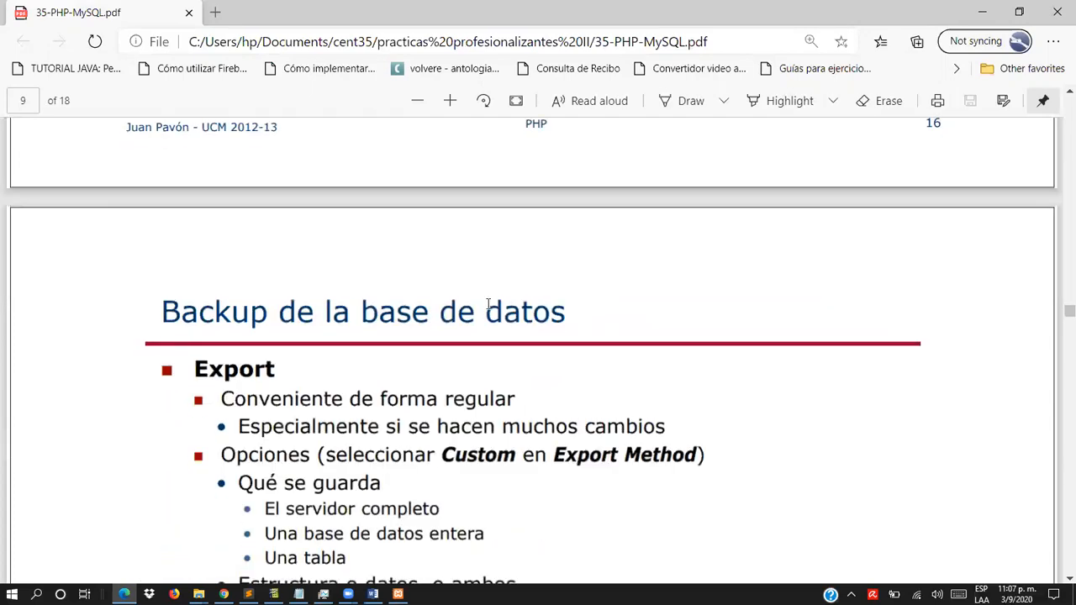
{"action": "scroll", "coordinate": [471, 315], "scroll_direction": "down", "scroll_amount": 3}
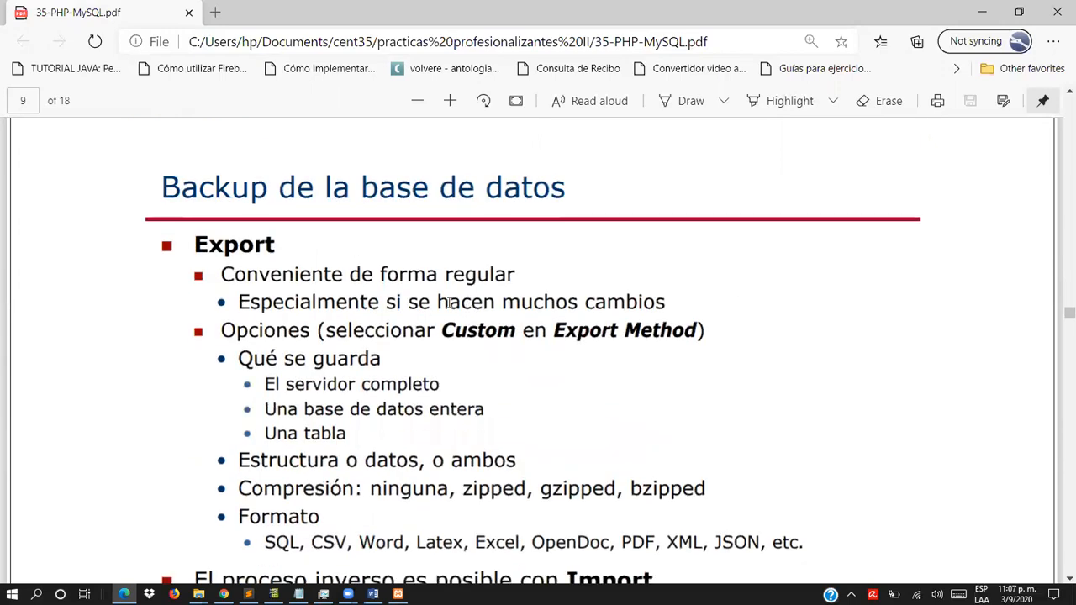